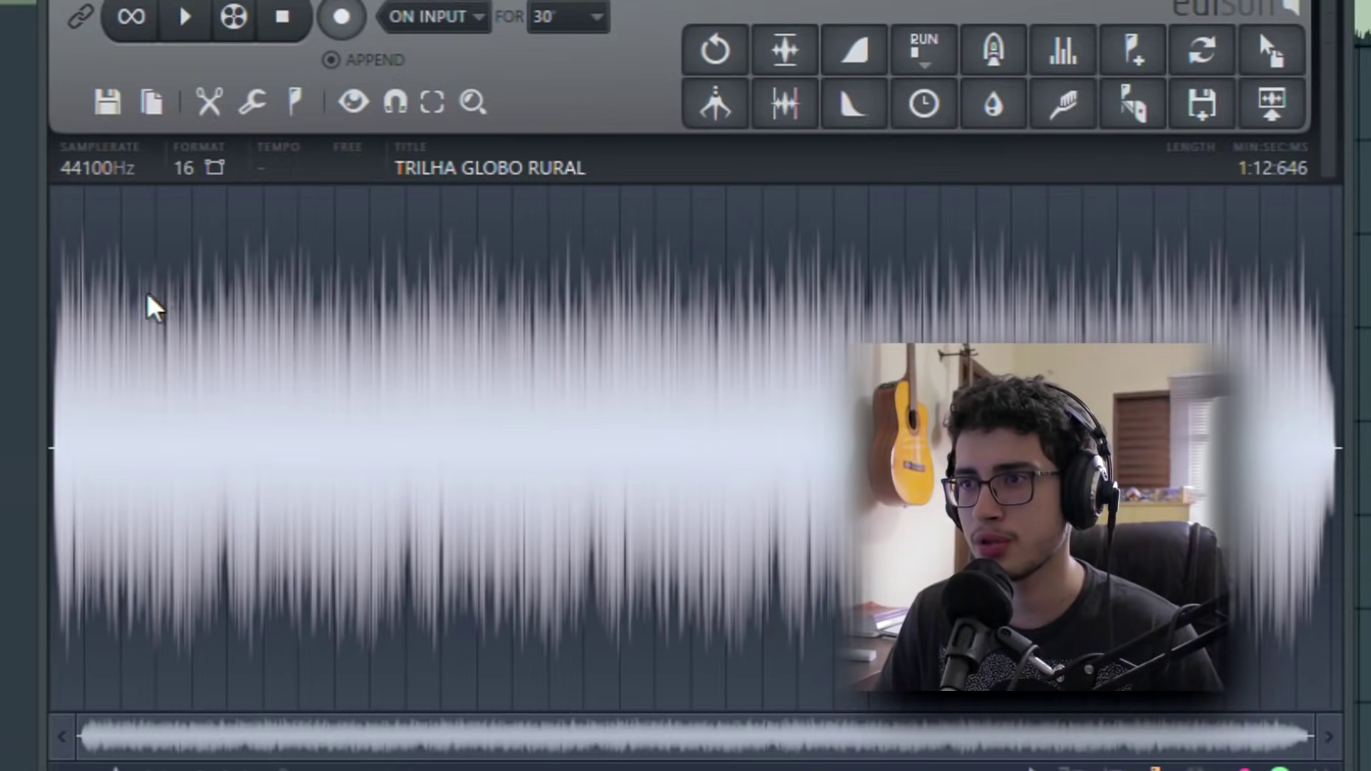
- Select and audition a loop of about 10.3 seconds in TRILHA GLOBO RURAL, and place the extracted clip at the start of Track 1
{"action": "left_click_drag", "start_coordinate": [147, 303], "coordinate": [633, 319]}
{"action": "left_click_drag", "start_coordinate": [152, 386], "coordinate": [802, 392]}
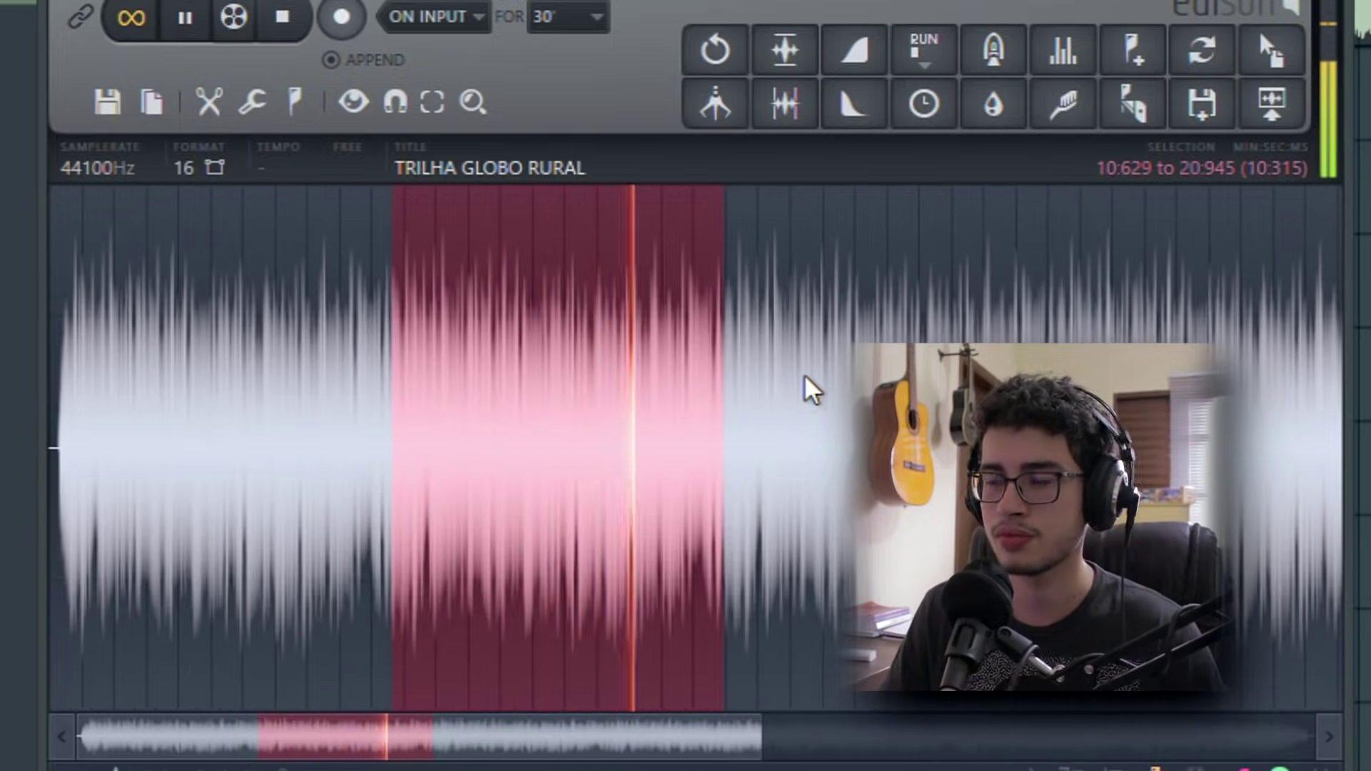
{"action": "scroll", "coordinate": [795, 395], "scroll_direction": "up", "scroll_amount": 4}
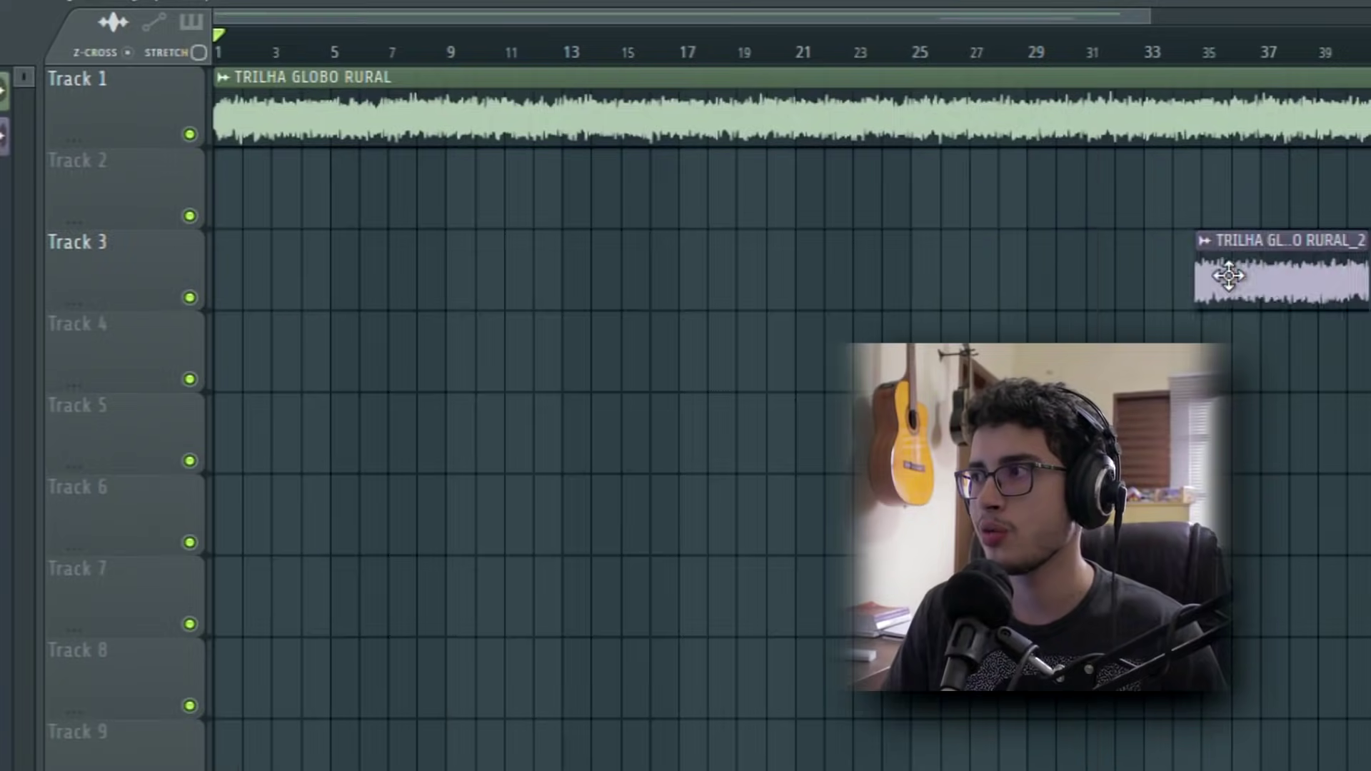
{"action": "left_click_drag", "start_coordinate": [1224, 276], "coordinate": [135, 190]}
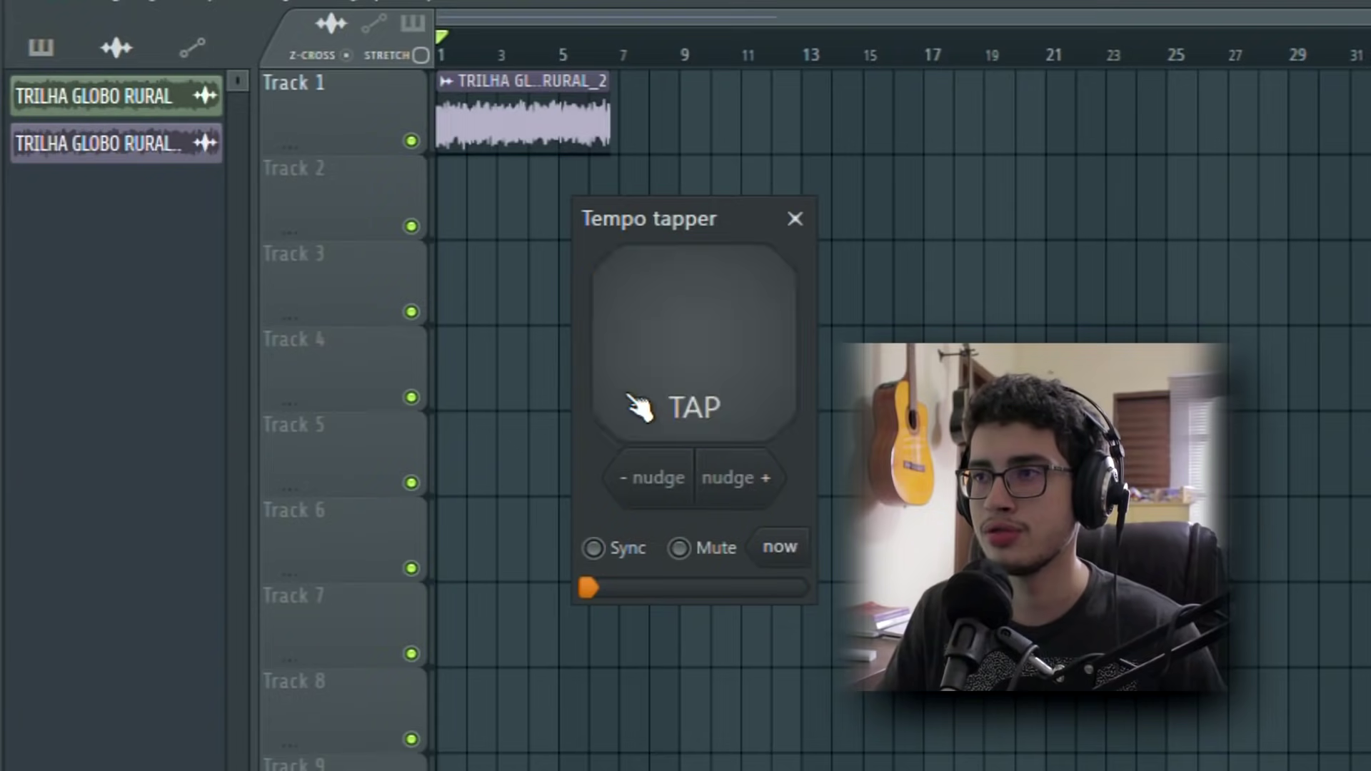
- Tap the beat of the sample in the Tempo tapper to set the project tempo
{"action": "left_click", "coordinate": [636, 405]}
{"action": "left_click", "coordinate": [636, 404]}
{"action": "left_click", "coordinate": [638, 407]}
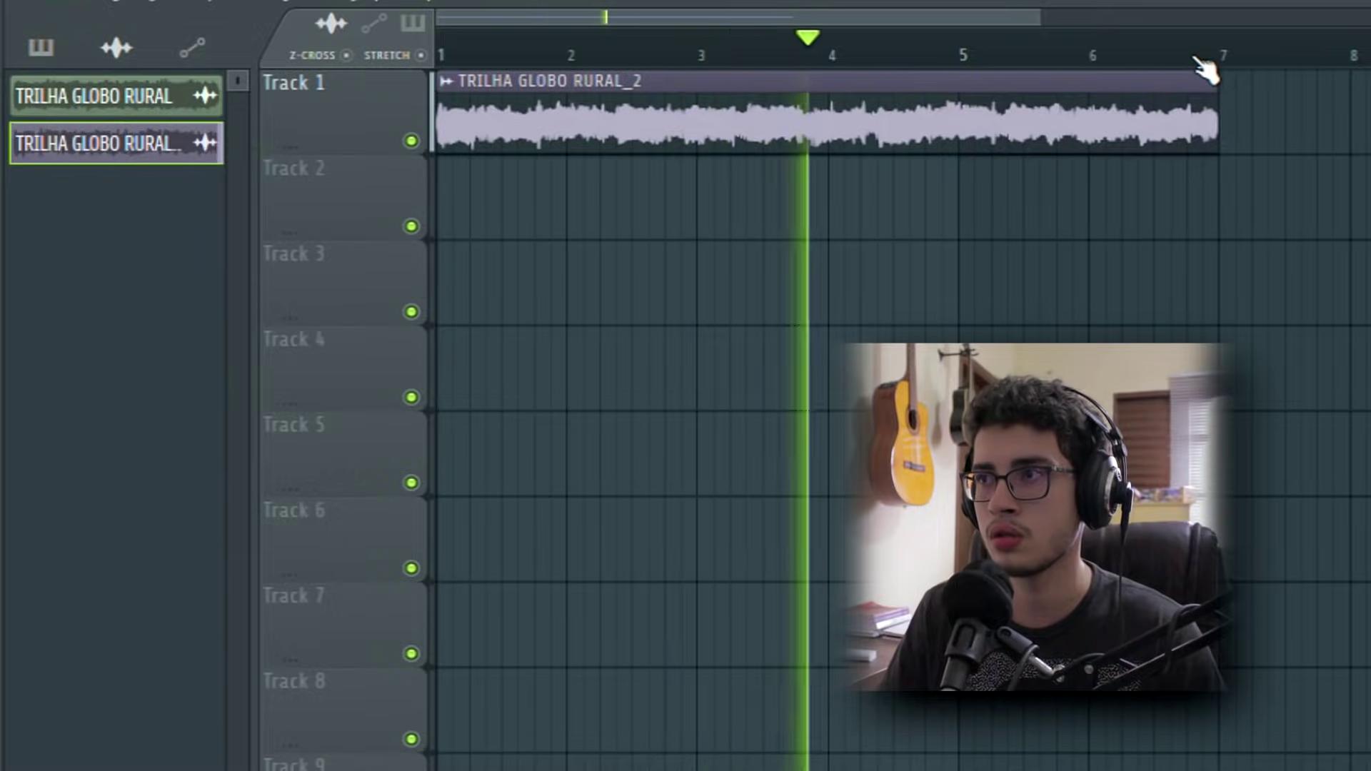
- Close the small gap between the TRILHA GLOBO RURAL_2 slices at bar 3 by extending the start of the later slice, and check playback
{"action": "scroll", "coordinate": [1286, 71], "scroll_direction": "up", "scroll_amount": 5}
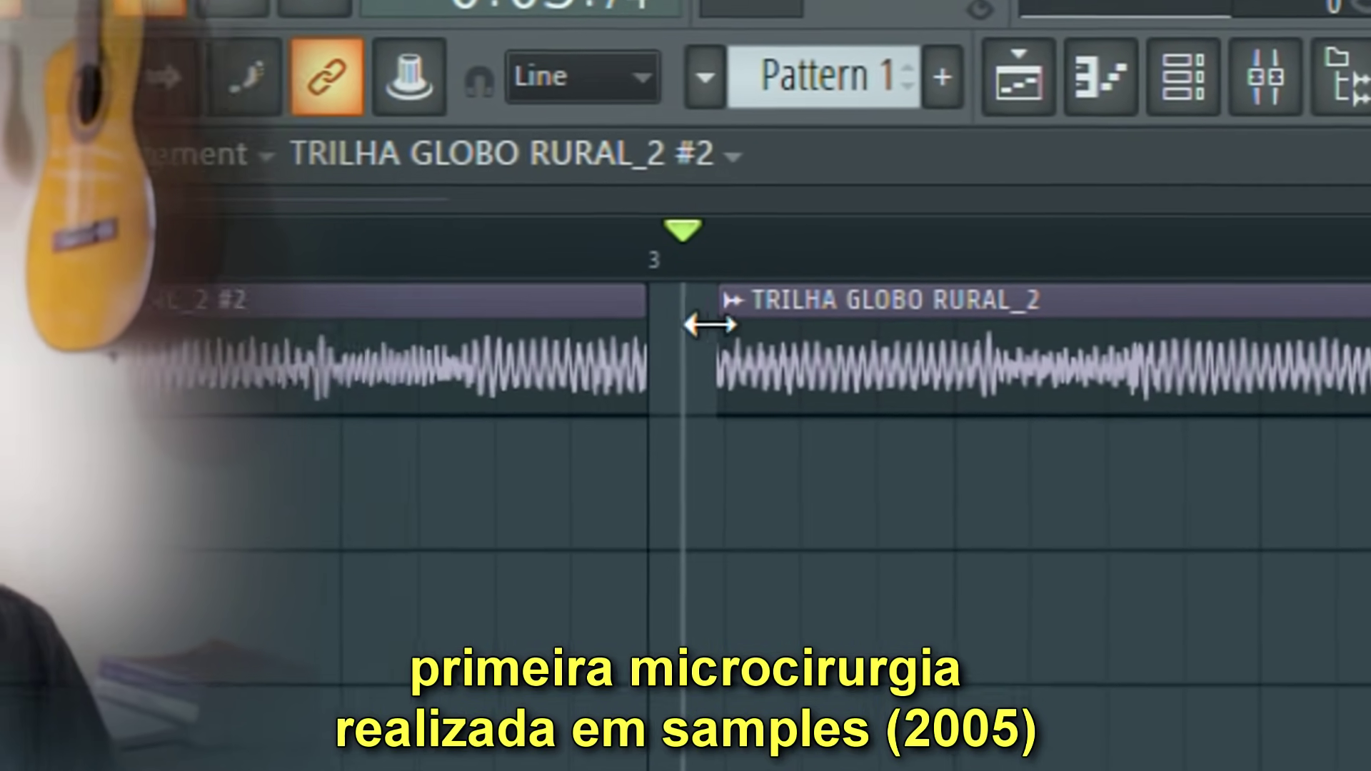
{"action": "mouse_move", "coordinate": [712, 320]}
{"action": "left_mouse_down"}
{"action": "mouse_move", "coordinate": [652, 315]}
{"action": "mouse_move", "coordinate": [701, 312]}
{"action": "left_mouse_up"}
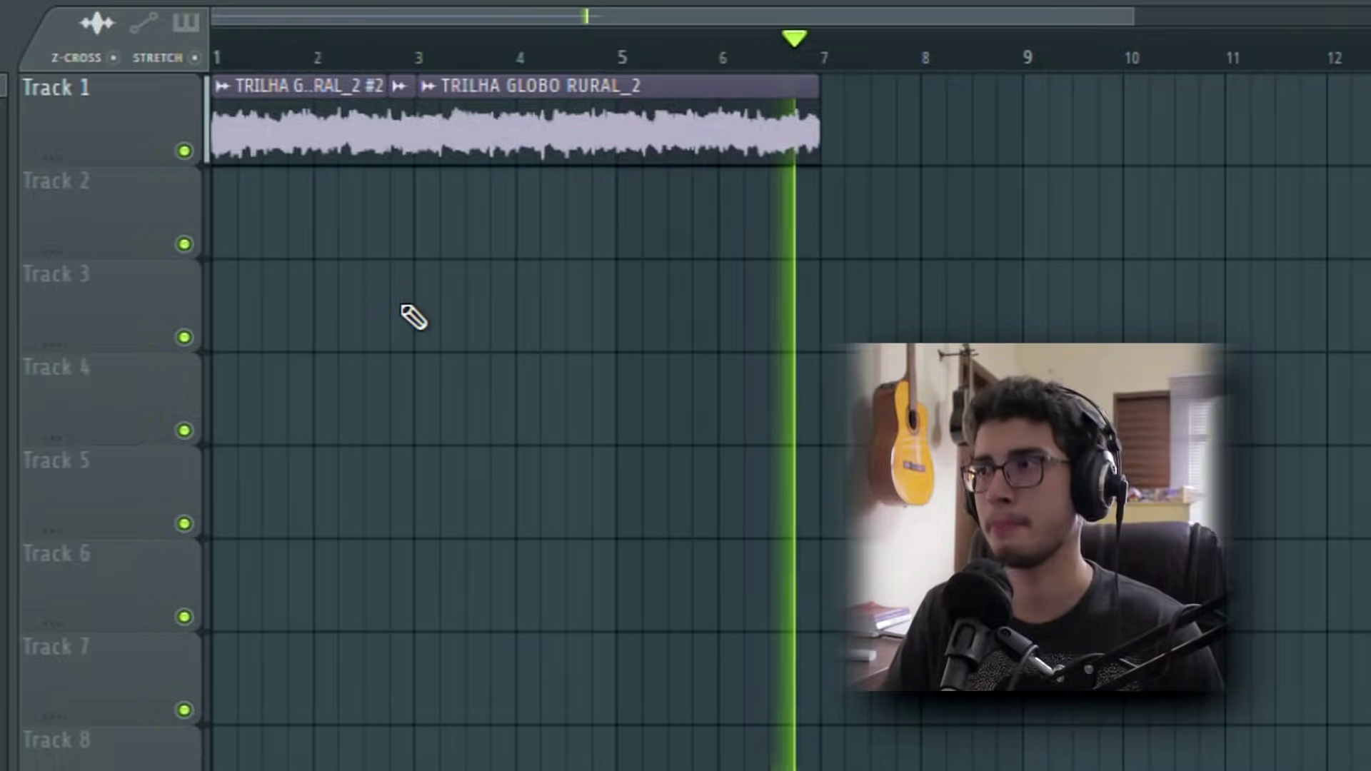
{"action": "key", "text": "space"}
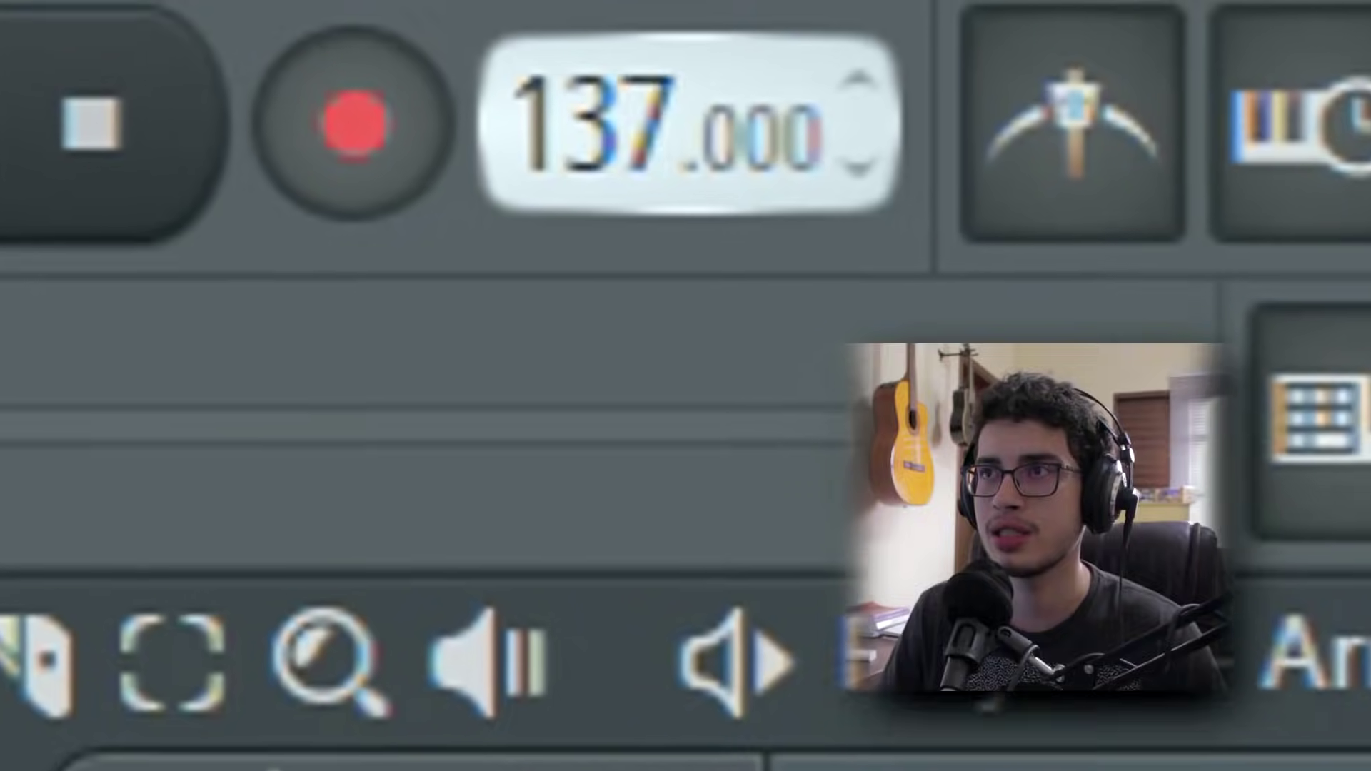
- Raise the project tempo to about 145 BPM
{"action": "scroll", "coordinate": [689, 122], "scroll_direction": "up", "scroll_amount": 8}
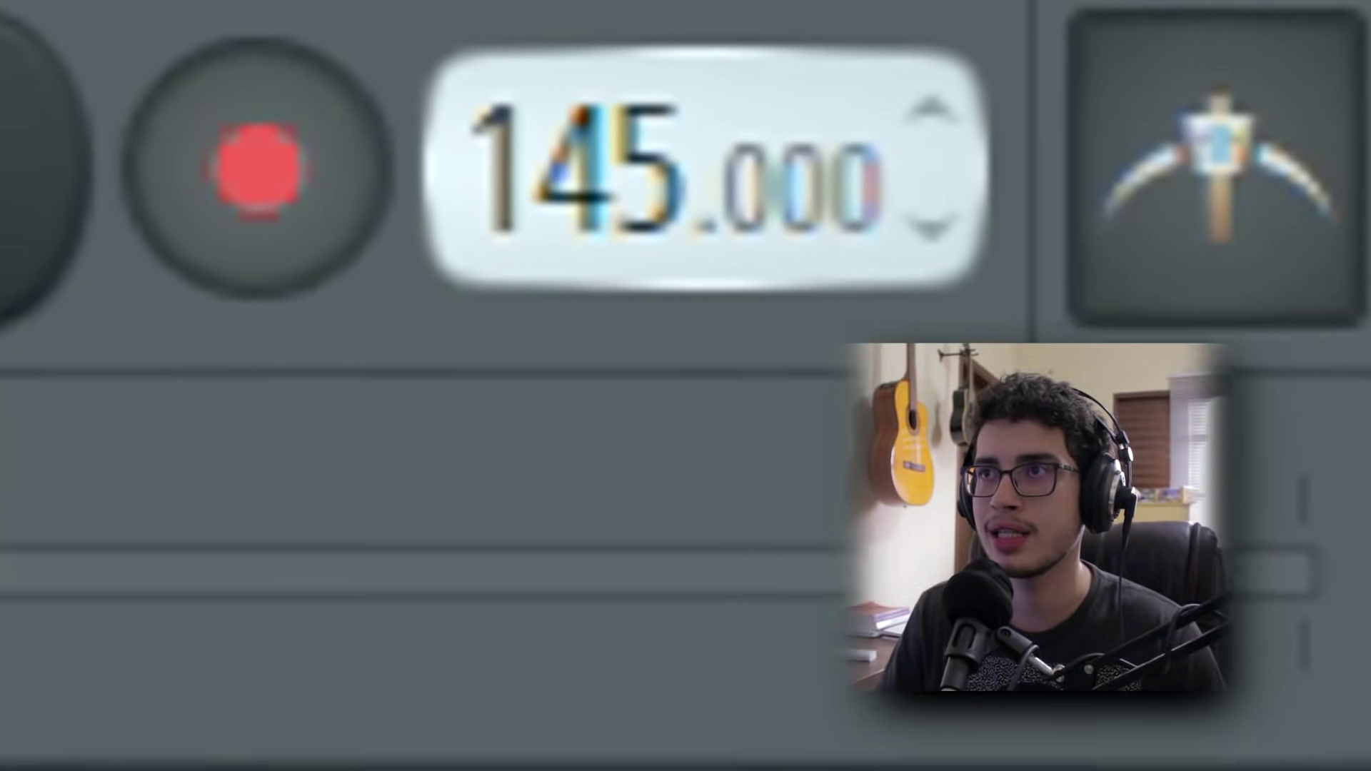
{"action": "scroll", "coordinate": [689, 122], "scroll_direction": "up", "scroll_amount": 1}
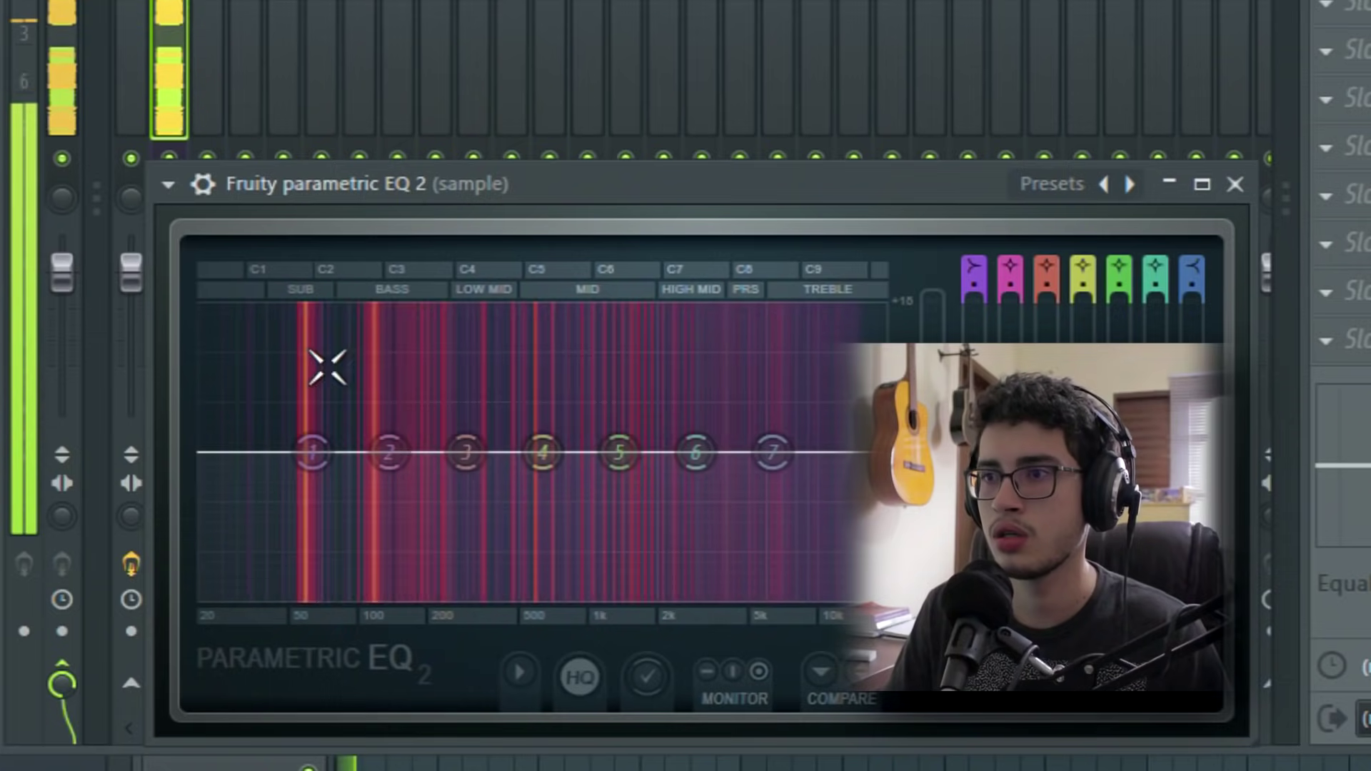
- Change band 1 of the sample's Fruity parametric EQ 2 to High pass, change its order and raise its cutoff frequency slightly
{"action": "right_click", "coordinate": [306, 448]}
{"action": "mouse_move", "coordinate": [373, 547]}
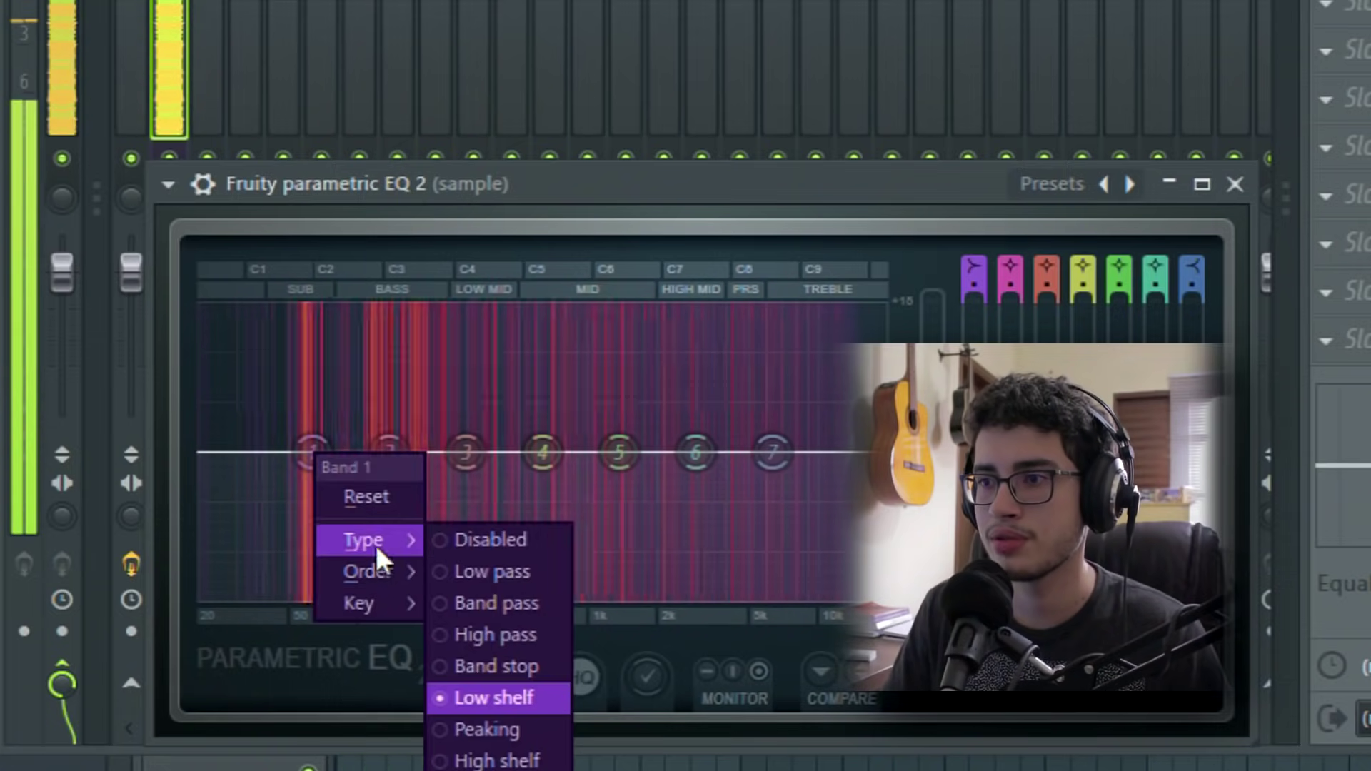
{"action": "left_click", "coordinate": [487, 632]}
{"action": "right_click", "coordinate": [314, 453]}
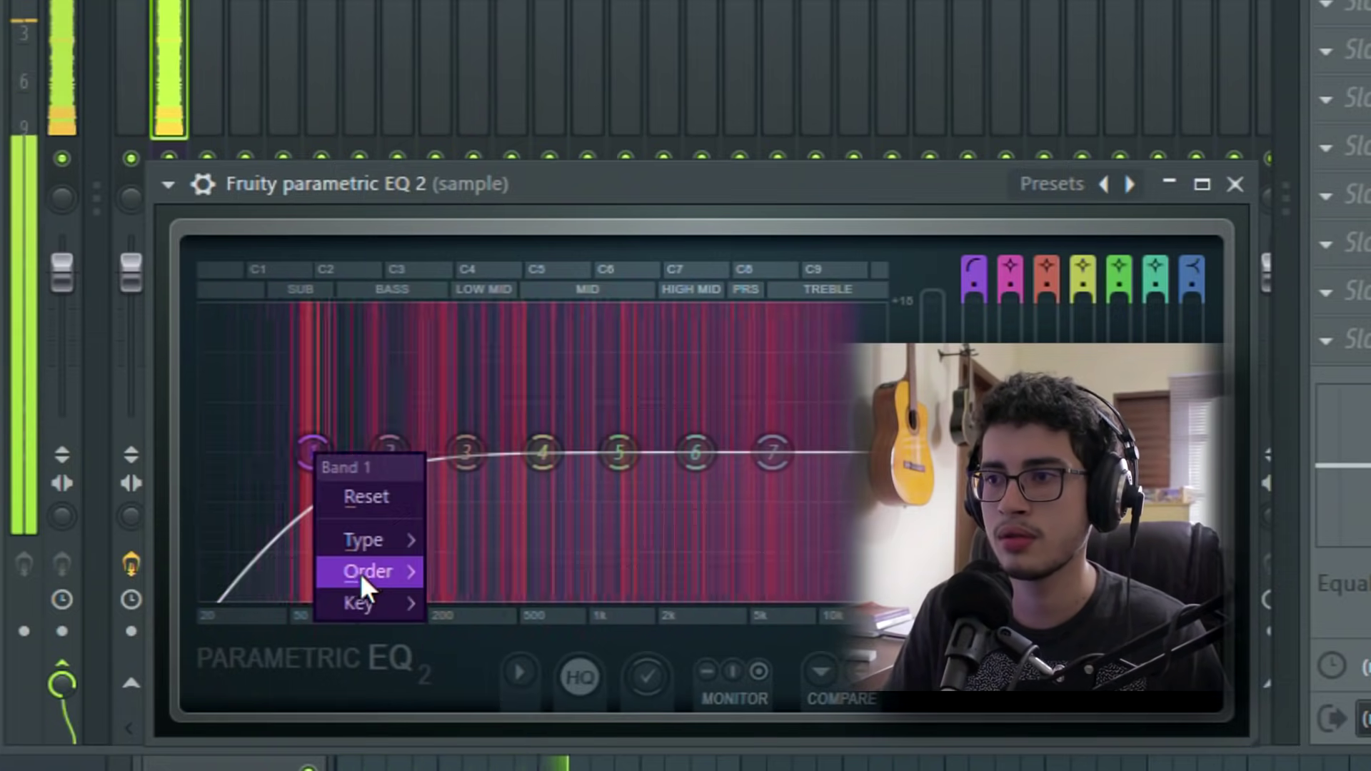
{"action": "mouse_move", "coordinate": [367, 571]}
{"action": "left_click", "coordinate": [493, 733]}
{"action": "left_click_drag", "start_coordinate": [313, 451], "coordinate": [351, 455]}
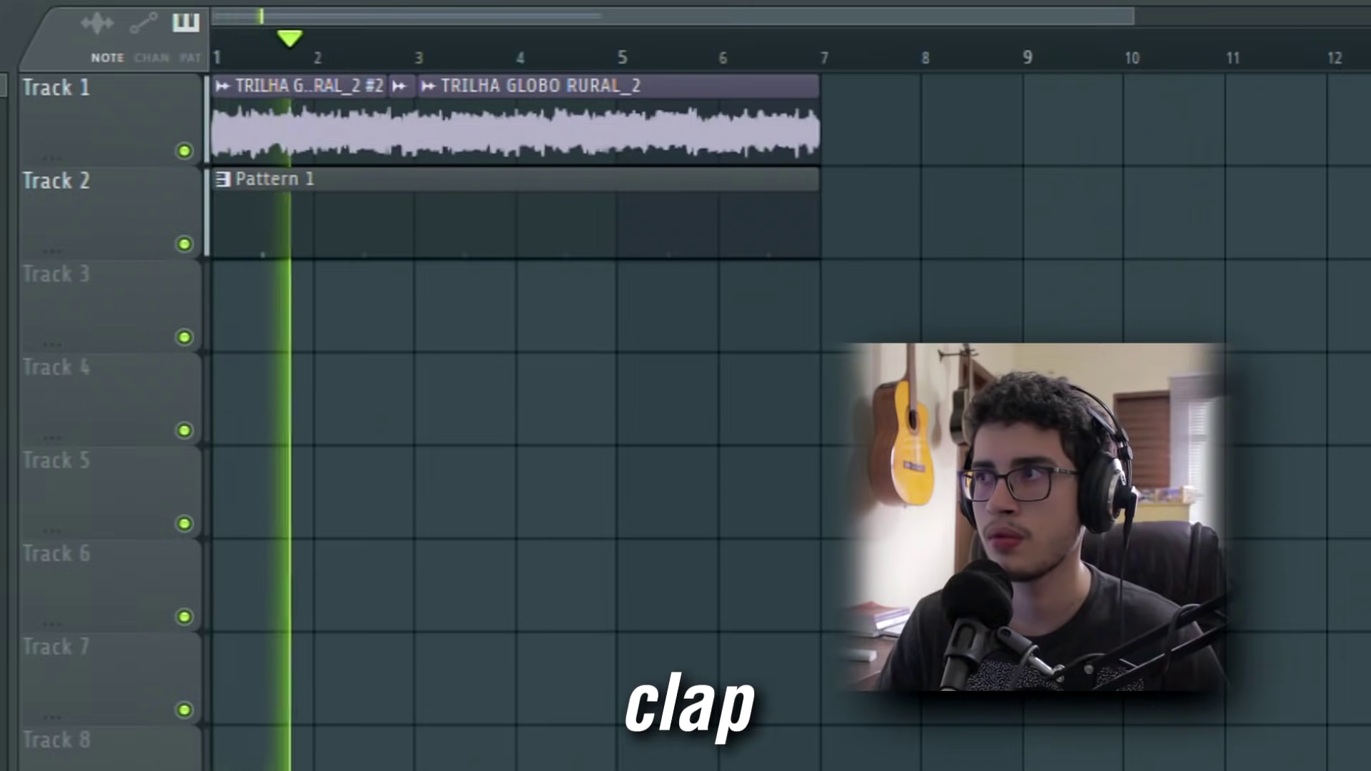
- Adjust the volume of the Clap - Fate channel in the channel rack
{"action": "key", "text": "F6"}
{"action": "right_click", "coordinate": [421, 254]}
{"action": "left_click", "coordinate": [438, 261]}
{"action": "left_click_drag", "start_coordinate": [440, 253], "coordinate": [443, 260]}
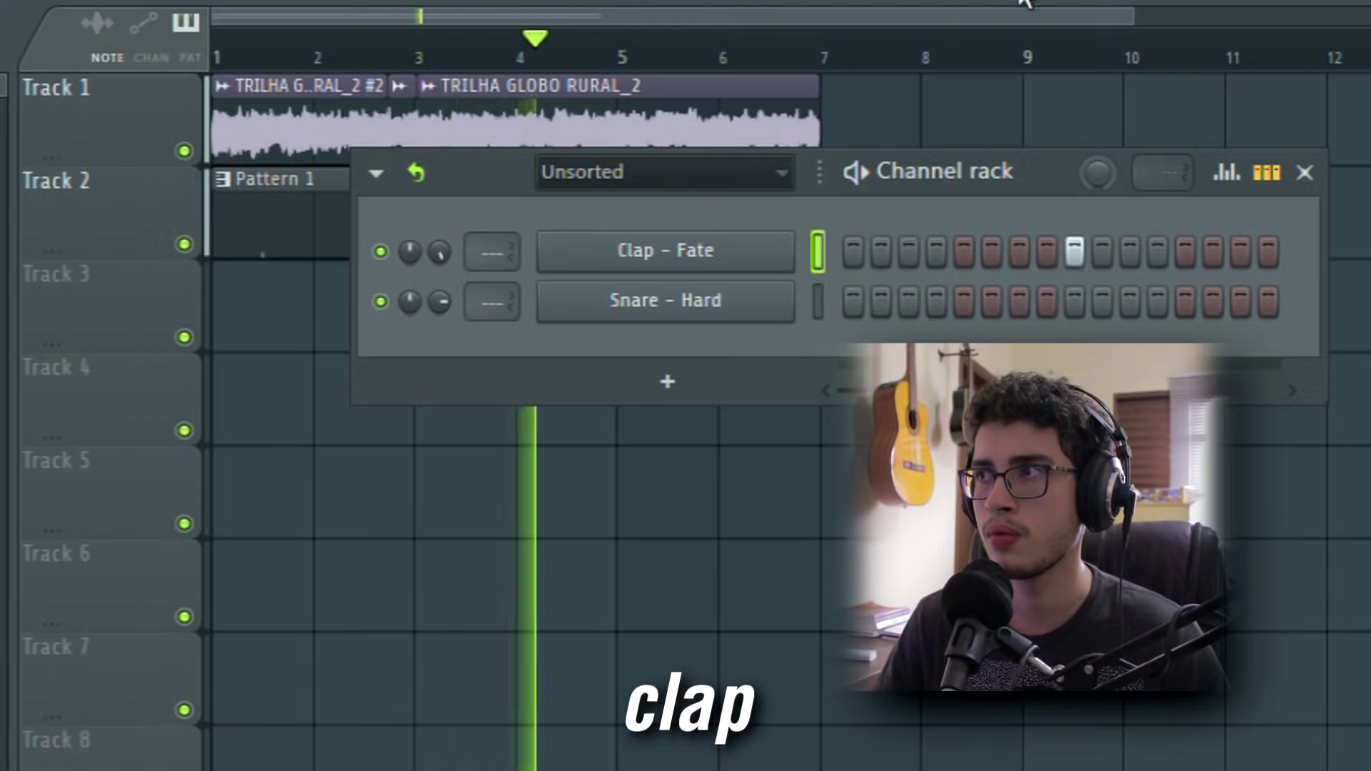
{"action": "key", "text": "F6"}
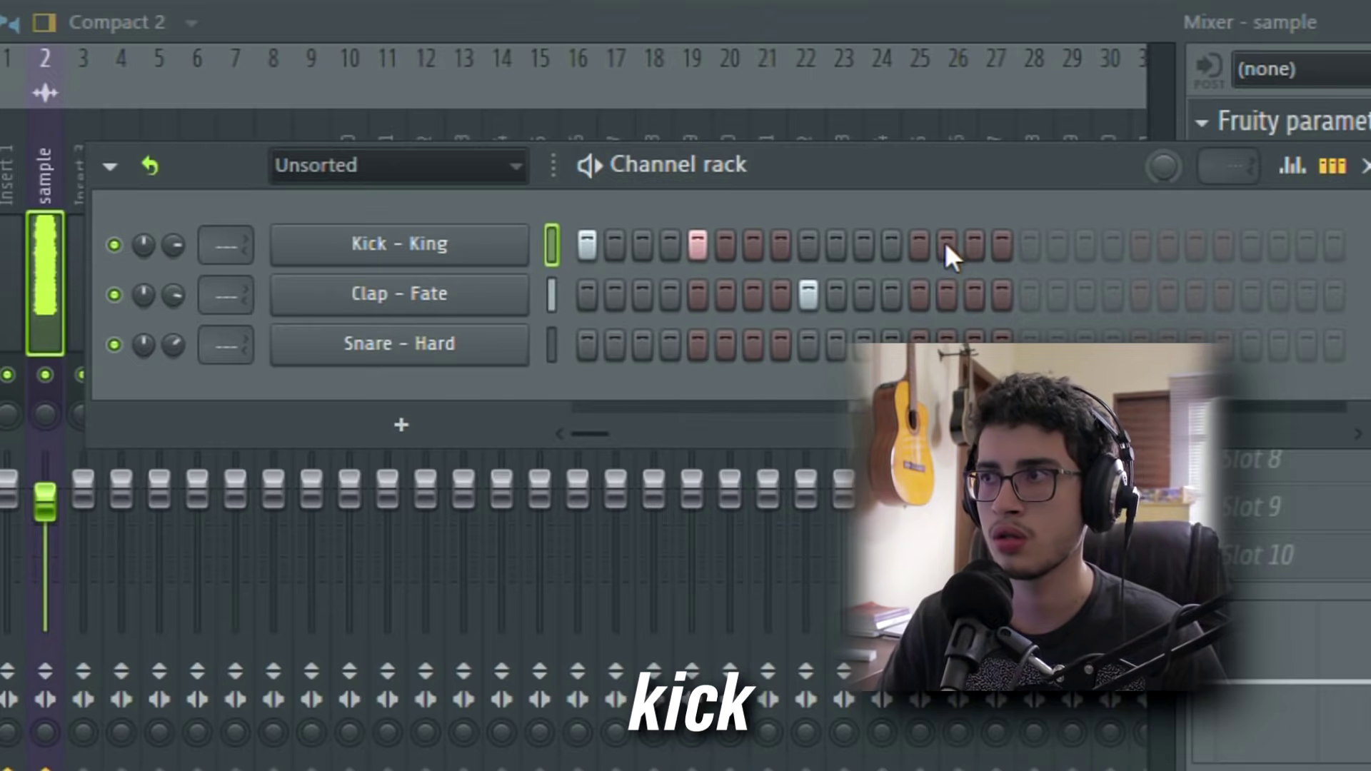
- Add Kick - King hits on steps 15 and 21 and a Clap - Fate hit on step 25
{"action": "left_click", "coordinate": [975, 245]}
{"action": "left_click", "coordinate": [1140, 245]}
{"action": "left_click", "coordinate": [1251, 295]}
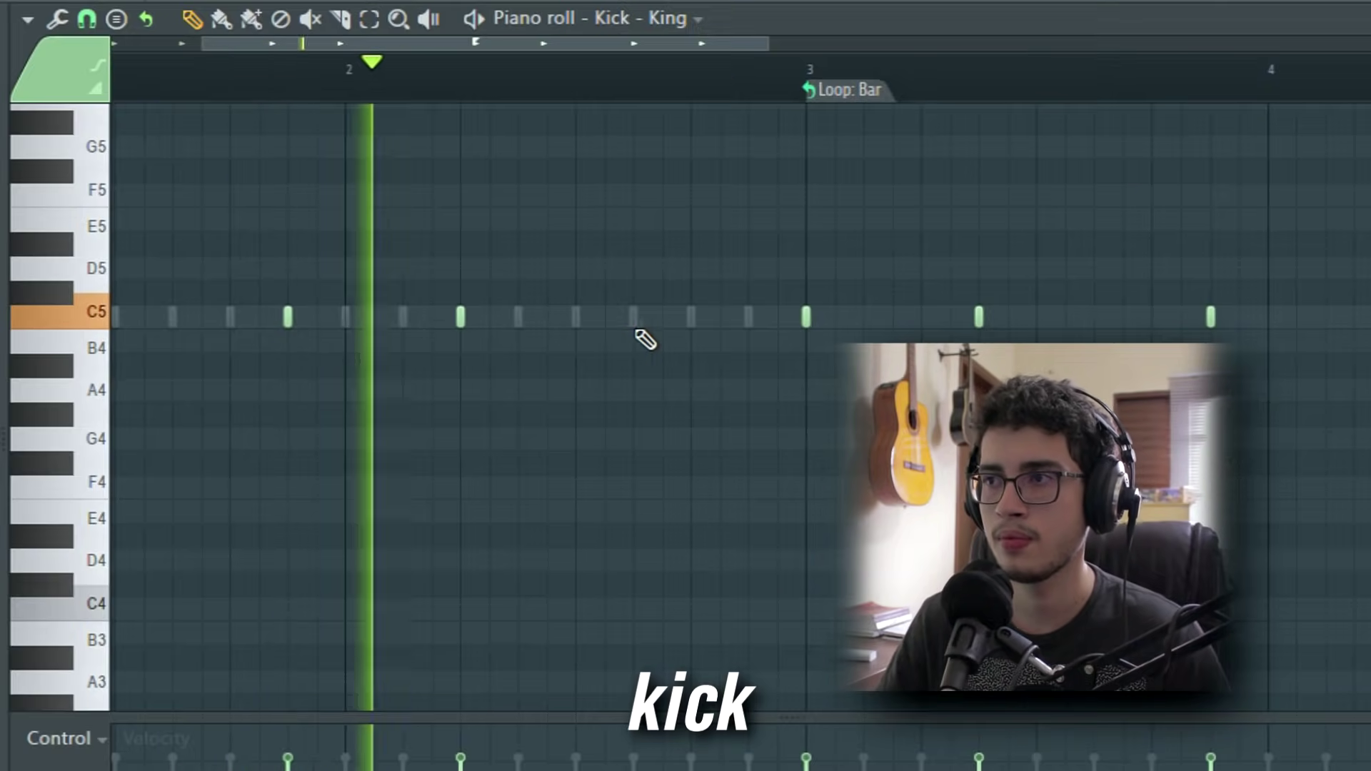
- Add C5 notes to the Kick - King part in the last beat of bar 2 and in bar 4, checking playback
{"action": "left_click", "coordinate": [691, 317]}
{"action": "left_click", "coordinate": [750, 317]}
{"action": "scroll", "coordinate": [611, 90], "scroll_direction": "down", "scroll_amount": 1}
{"action": "scroll", "coordinate": [612, 86], "scroll_direction": "down", "scroll_amount": 2}
{"action": "scroll", "coordinate": [802, 86], "scroll_direction": "up", "scroll_amount": 2}
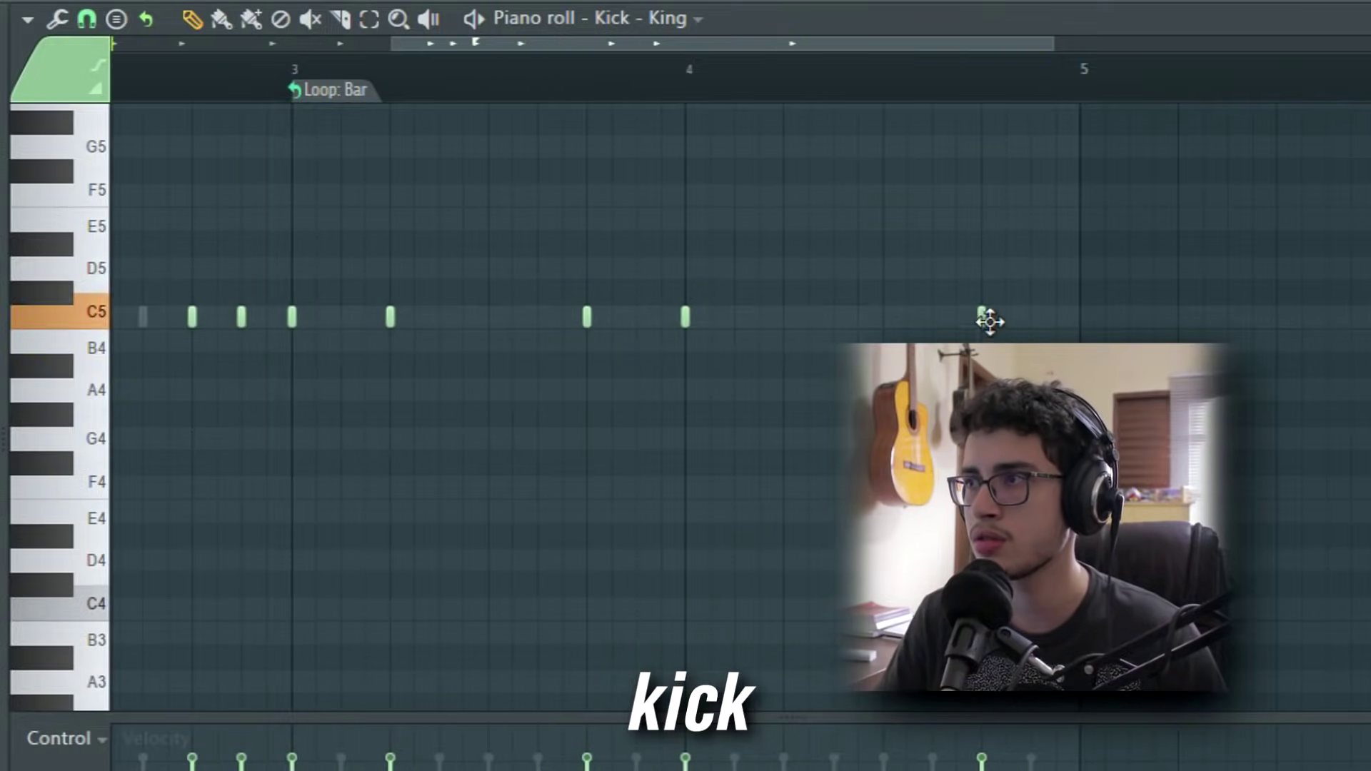
{"action": "scroll", "coordinate": [982, 108], "scroll_direction": "down", "scroll_amount": 3}
{"action": "scroll", "coordinate": [993, 100], "scroll_direction": "up", "scroll_amount": 2}
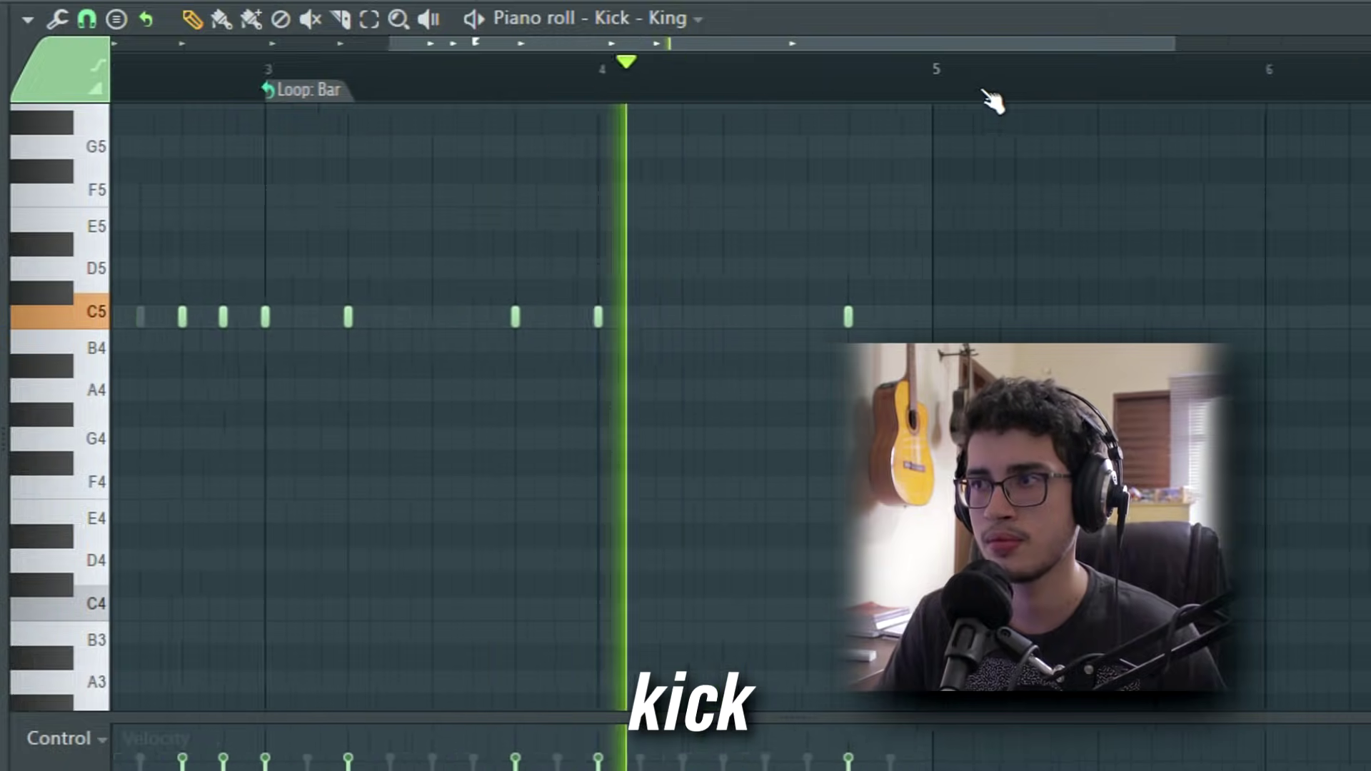
{"action": "key", "text": "space"}
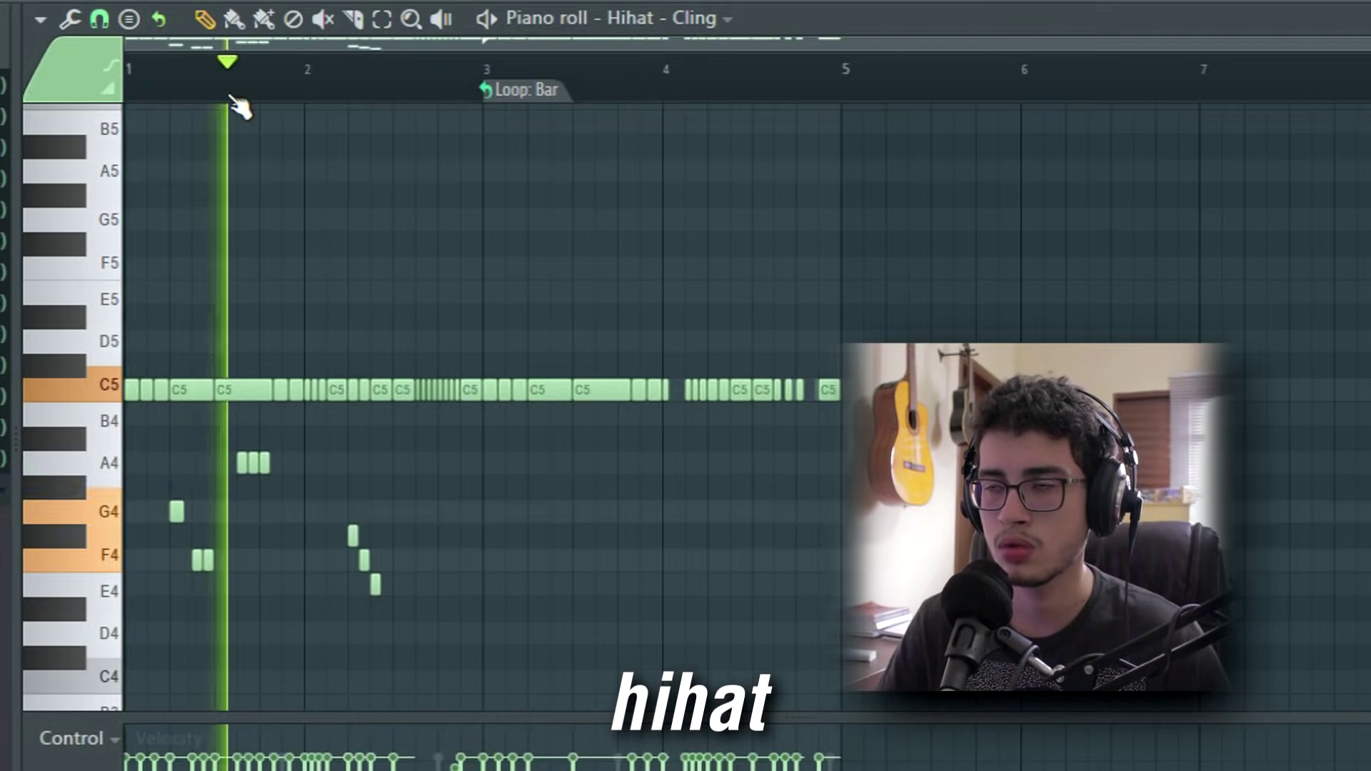
{"action": "scroll", "coordinate": [240, 108], "scroll_direction": "up", "scroll_amount": 3}
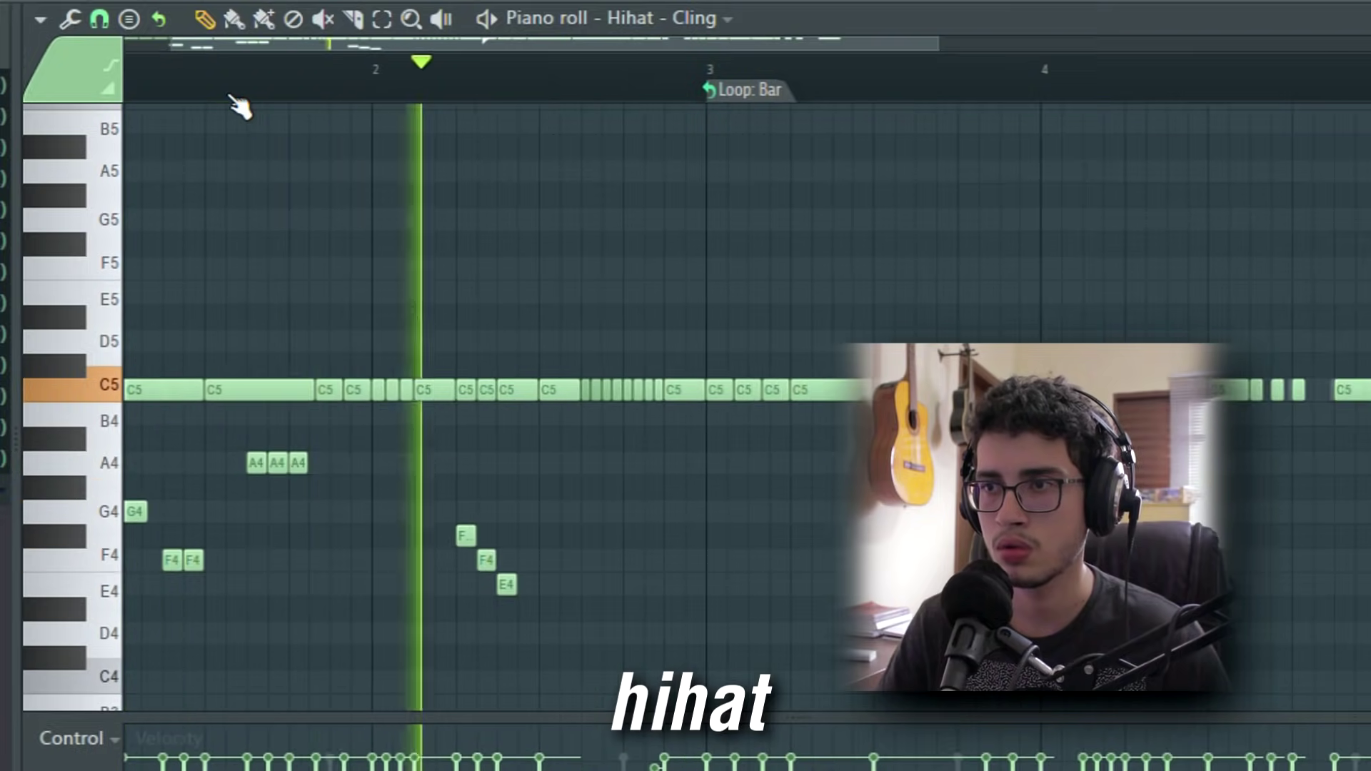
{"action": "scroll", "coordinate": [240, 107], "scroll_direction": "down", "scroll_amount": 3}
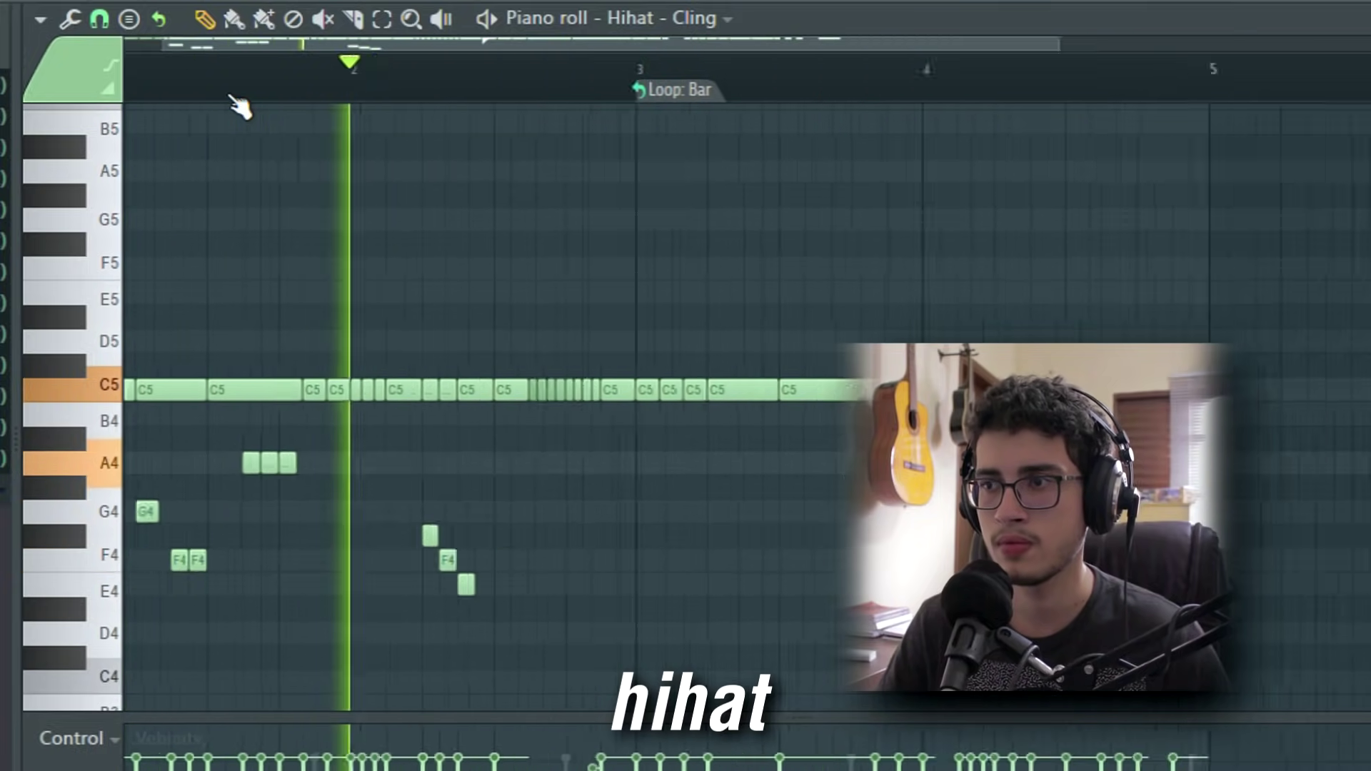
{"action": "scroll", "coordinate": [732, 116], "scroll_direction": "up", "scroll_amount": 3}
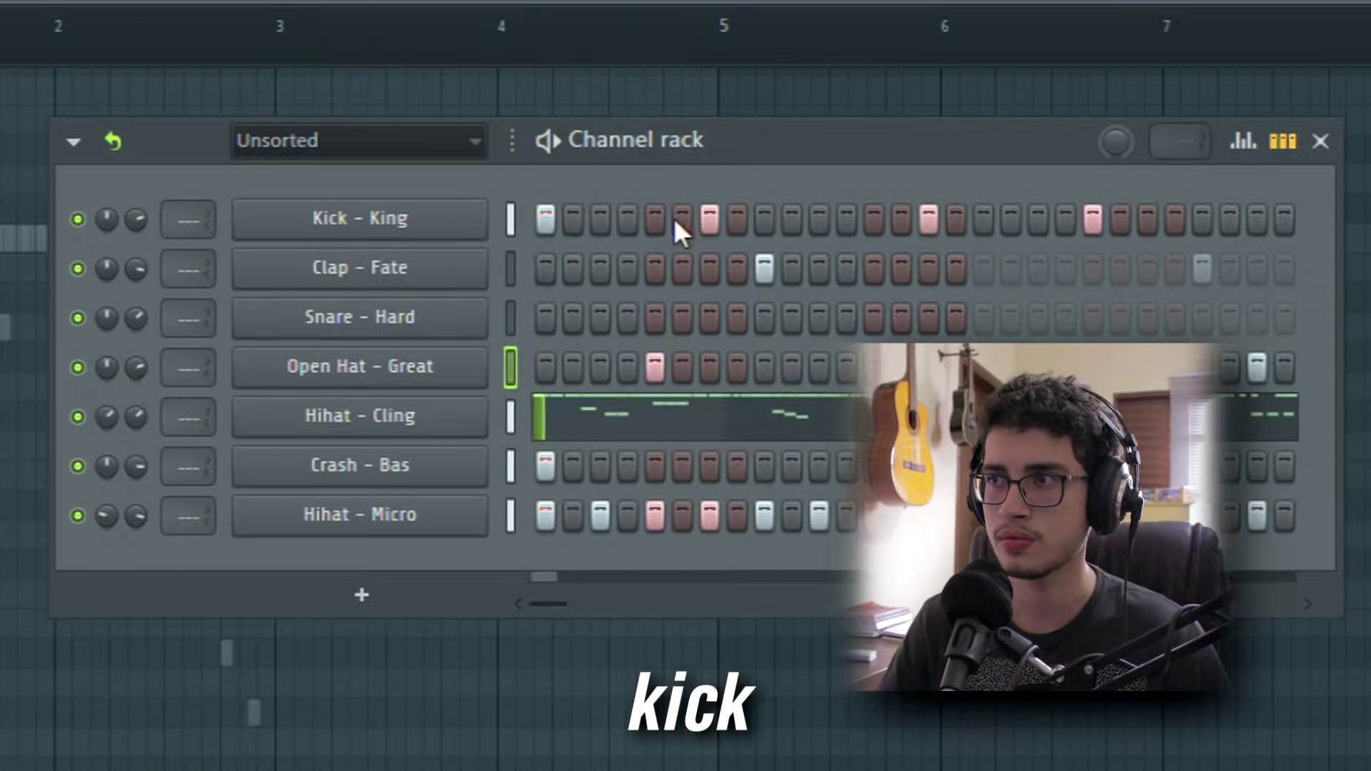
- Add a Kick - King hit on step 4 of the pattern
{"action": "left_click", "coordinate": [631, 219]}
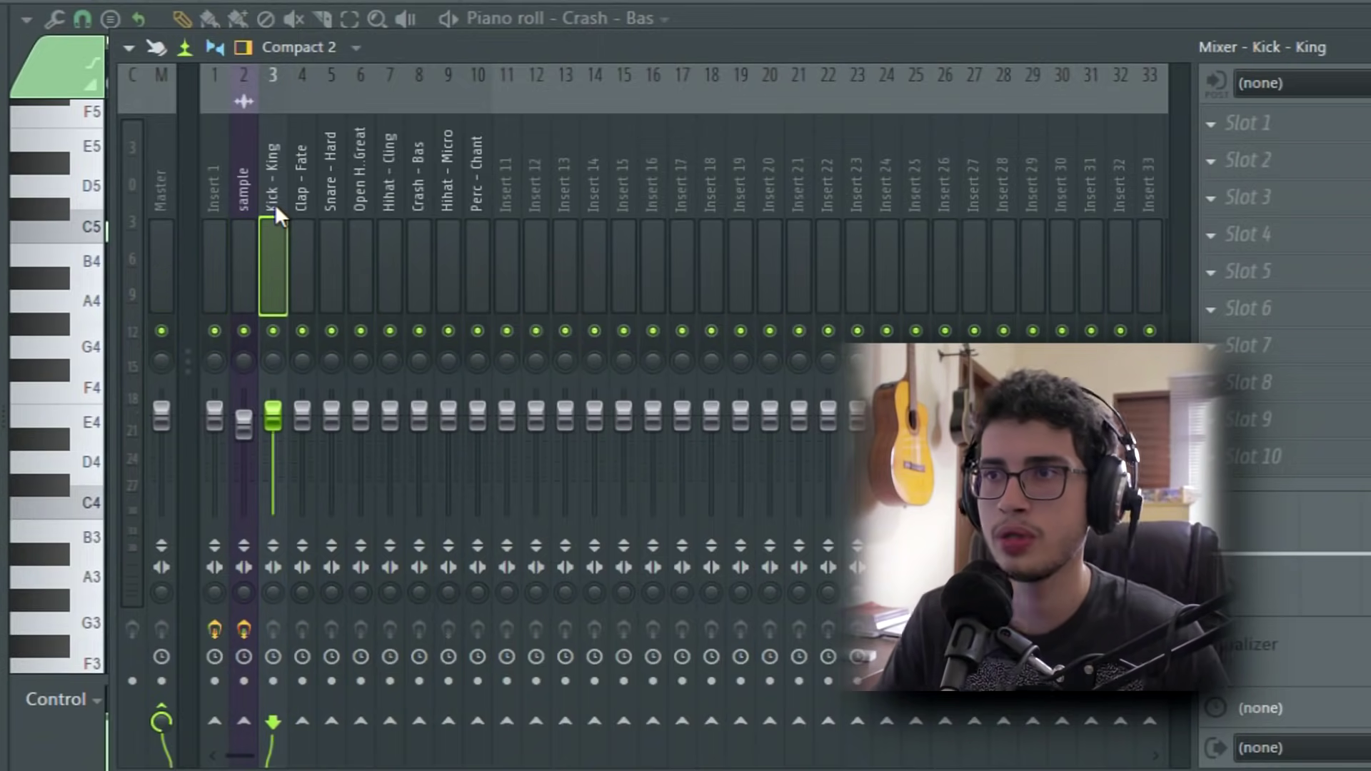
- Solo the sample mixer track during playback and load Fruity Flangus into its effect slot 4
{"action": "left_click", "coordinate": [241, 359]}
{"action": "key", "text": "space"}
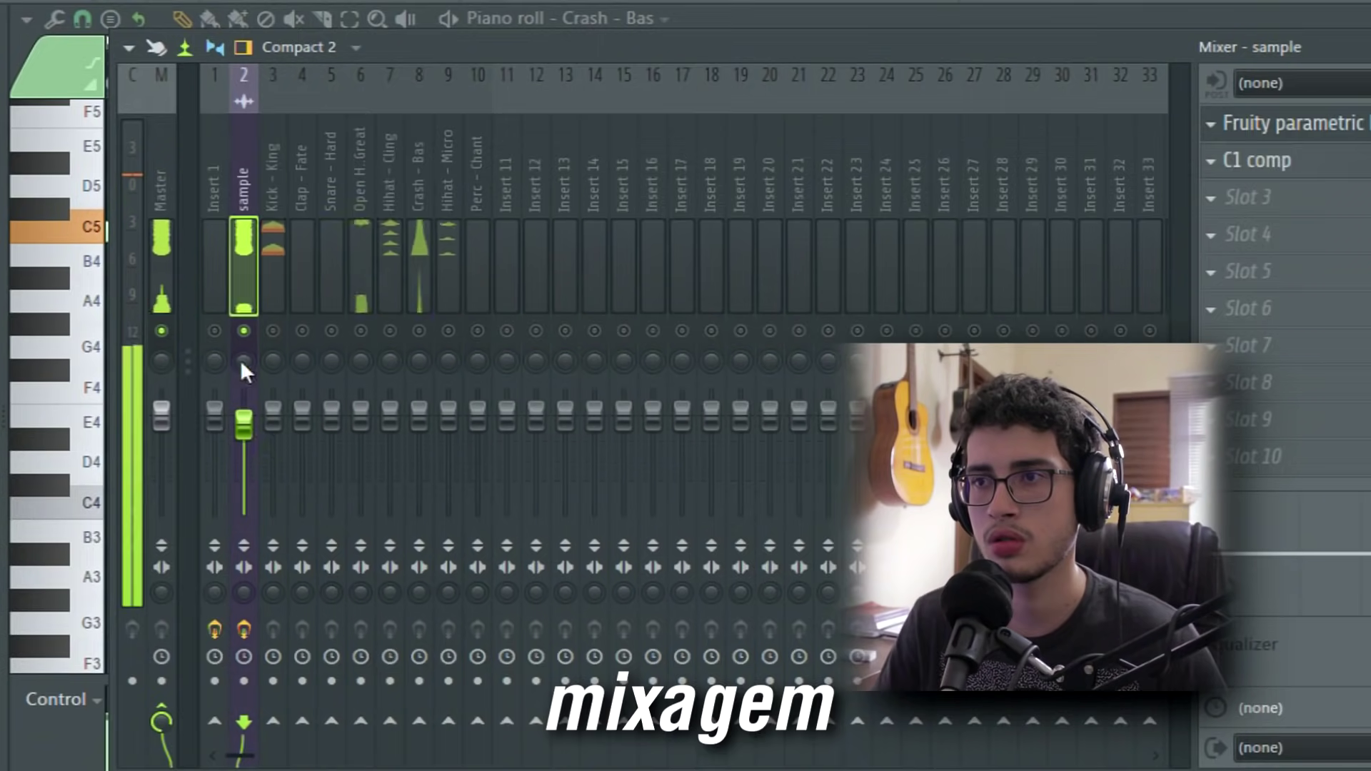
{"action": "right_click", "coordinate": [247, 585]}
{"action": "left_click", "coordinate": [294, 455]}
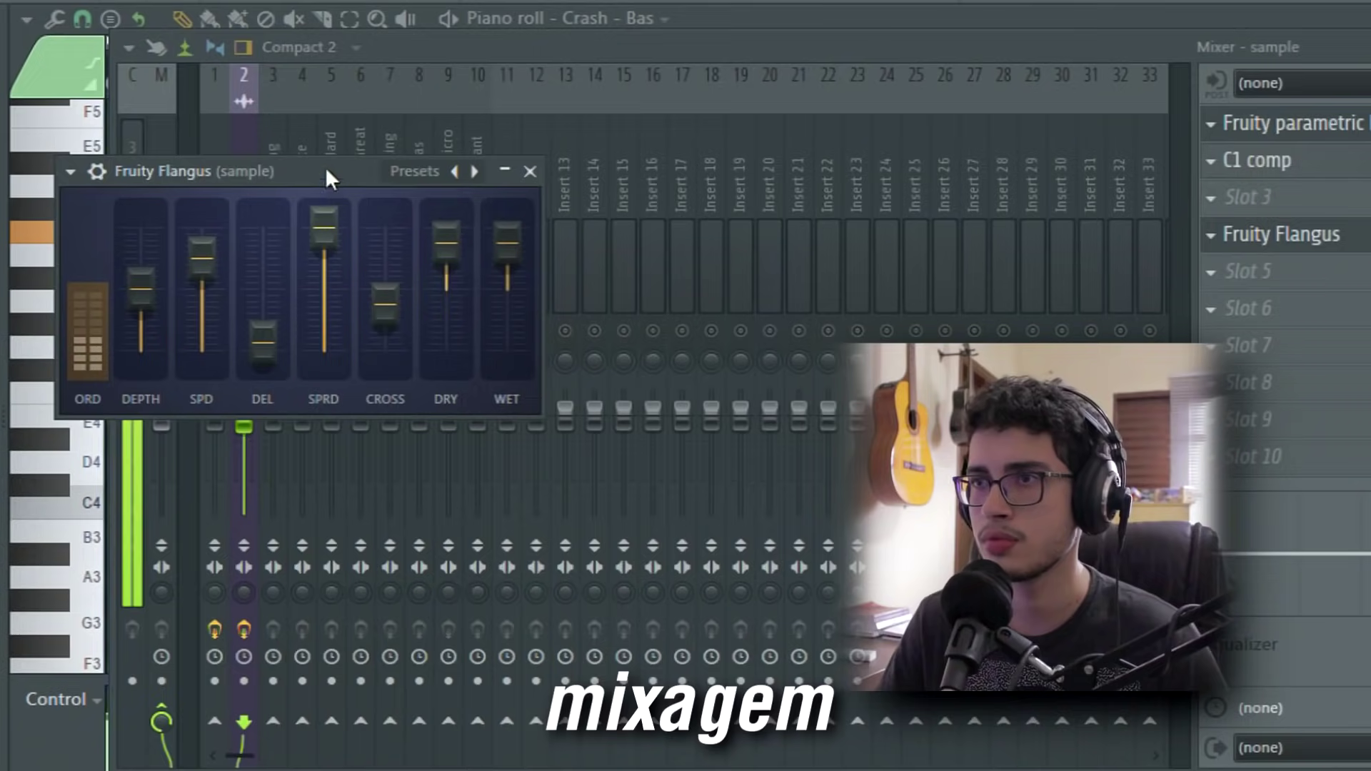
{"action": "left_click_drag", "start_coordinate": [327, 179], "coordinate": [722, 137]}
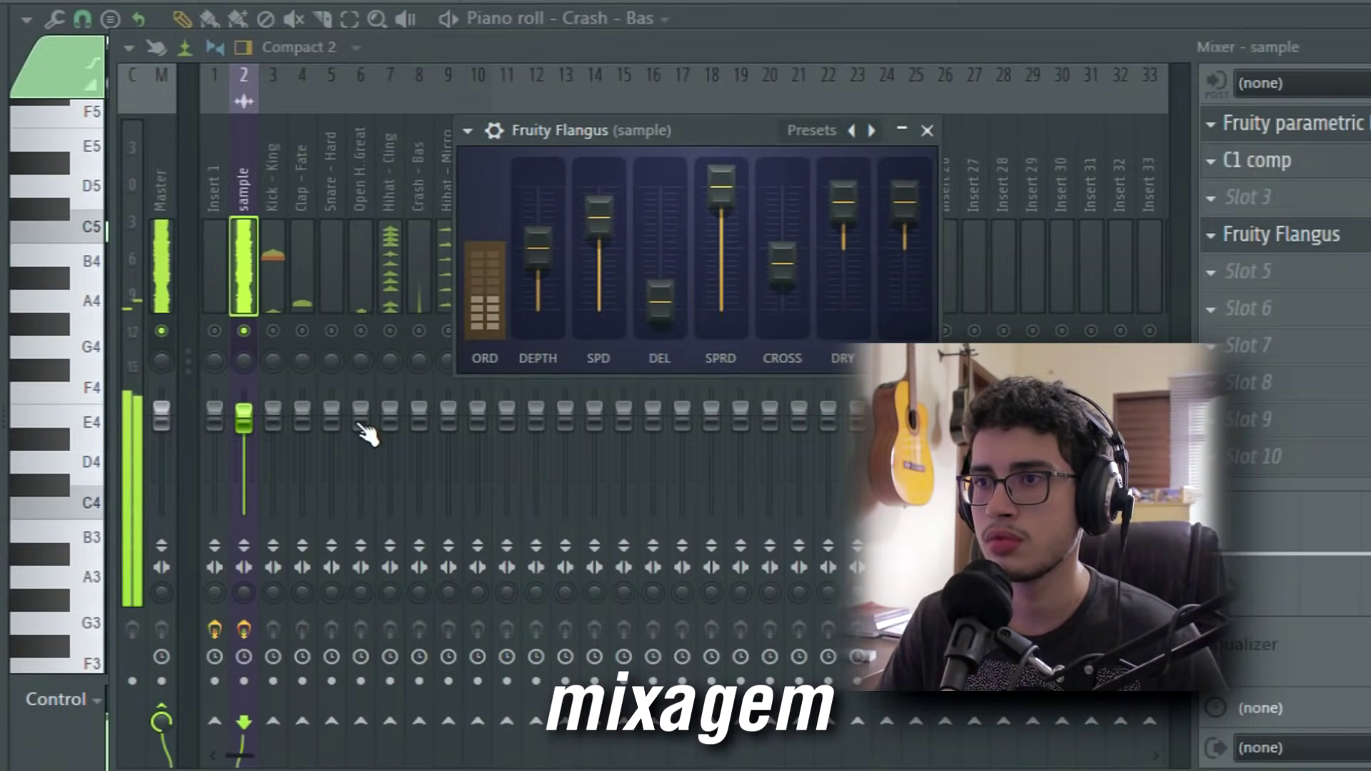
- Balance the mixer levels of the sample track against the drum tracks, including Hihat - Cling and Kick - King
{"action": "left_click", "coordinate": [391, 418]}
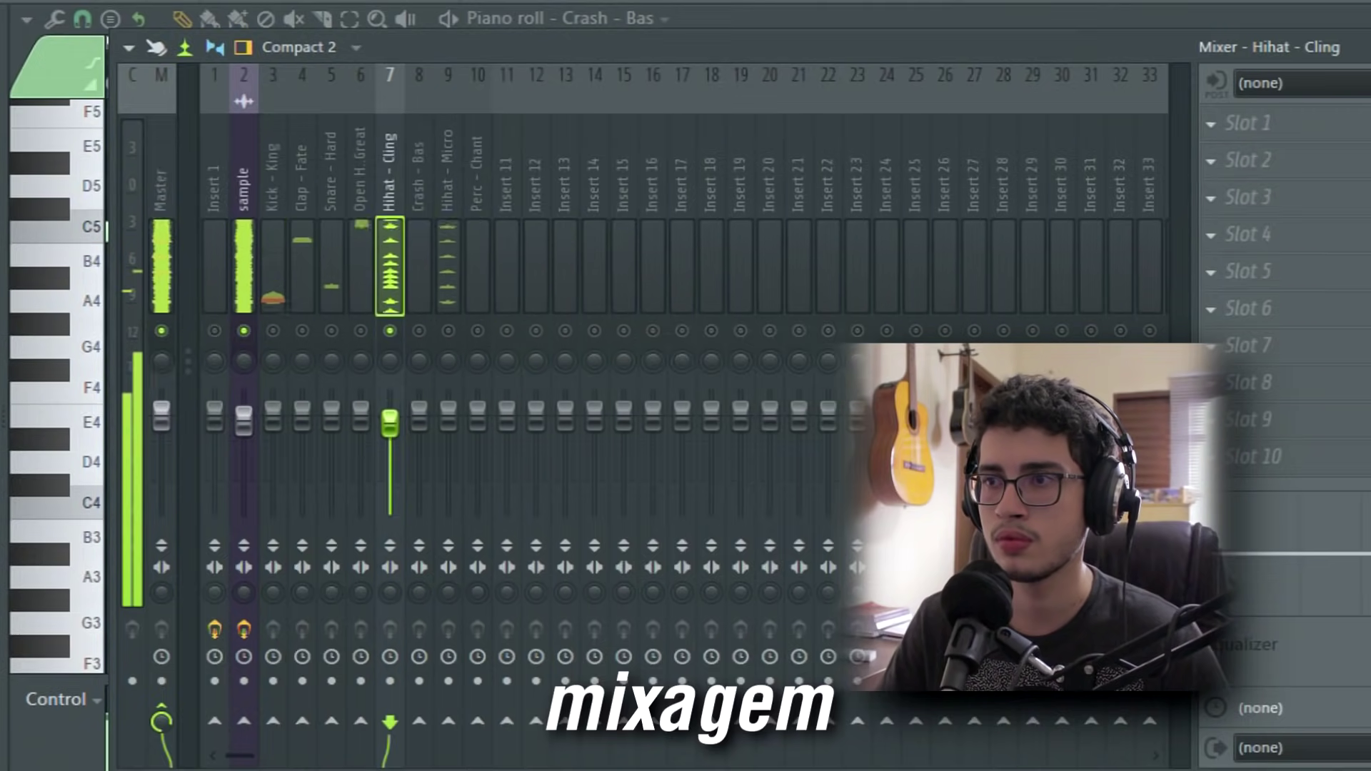
{"action": "left_click_drag", "start_coordinate": [246, 421], "coordinate": [247, 443]}
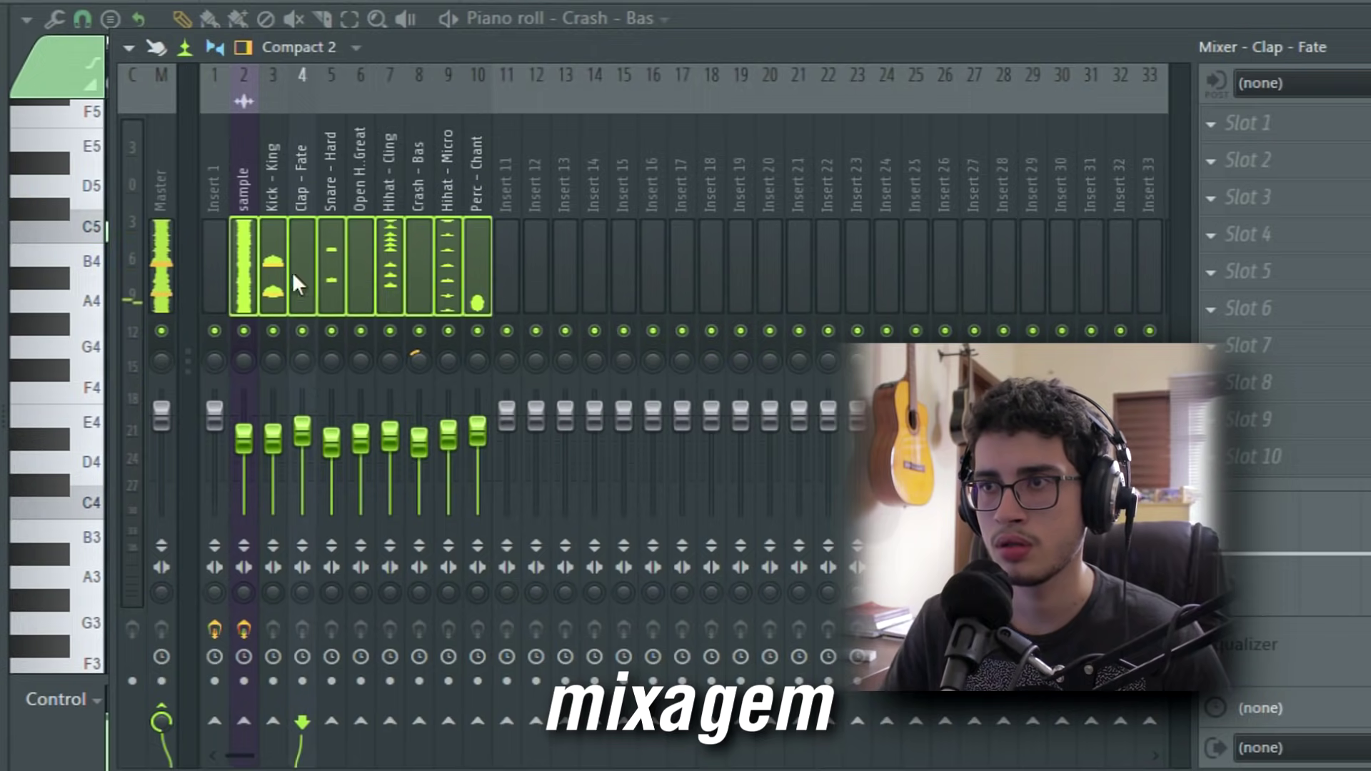
{"action": "left_click", "coordinate": [286, 299]}
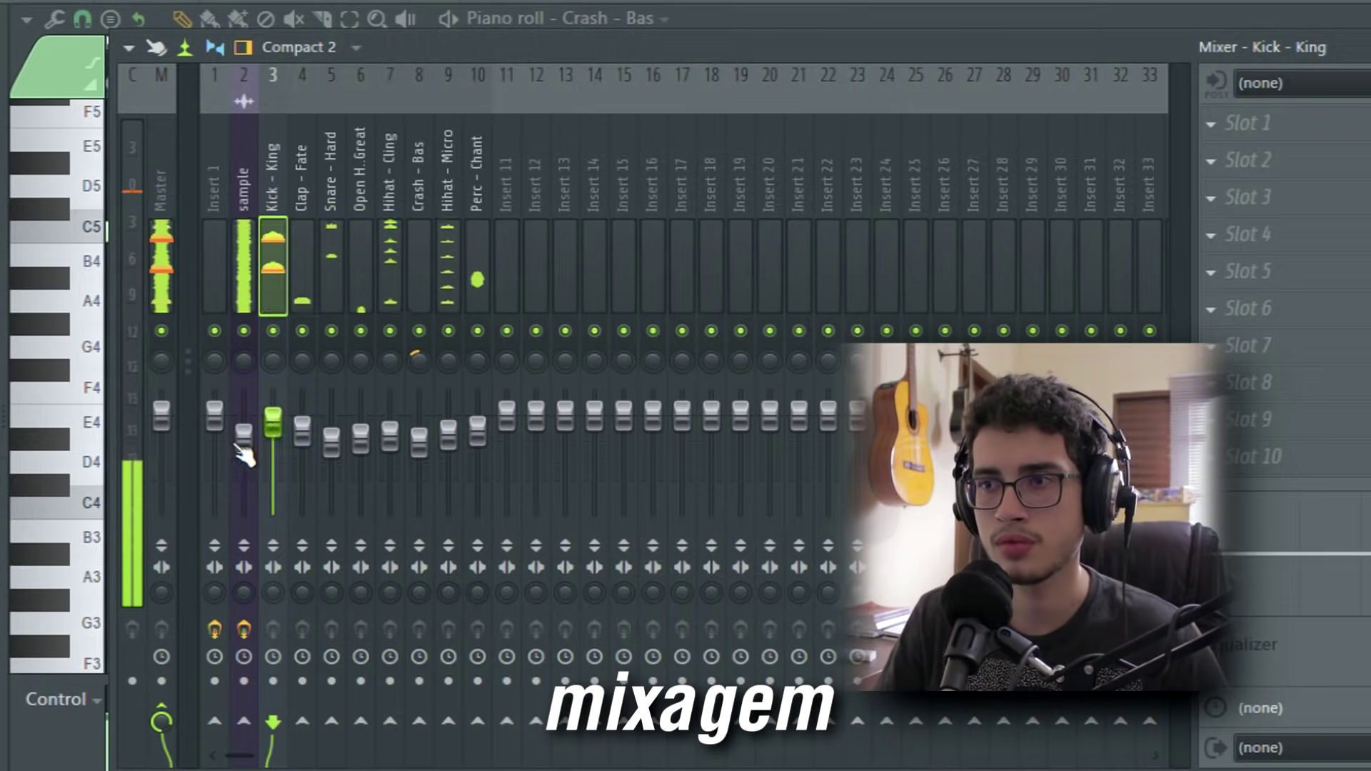
{"action": "left_click_drag", "start_coordinate": [243, 433], "coordinate": [243, 426]}
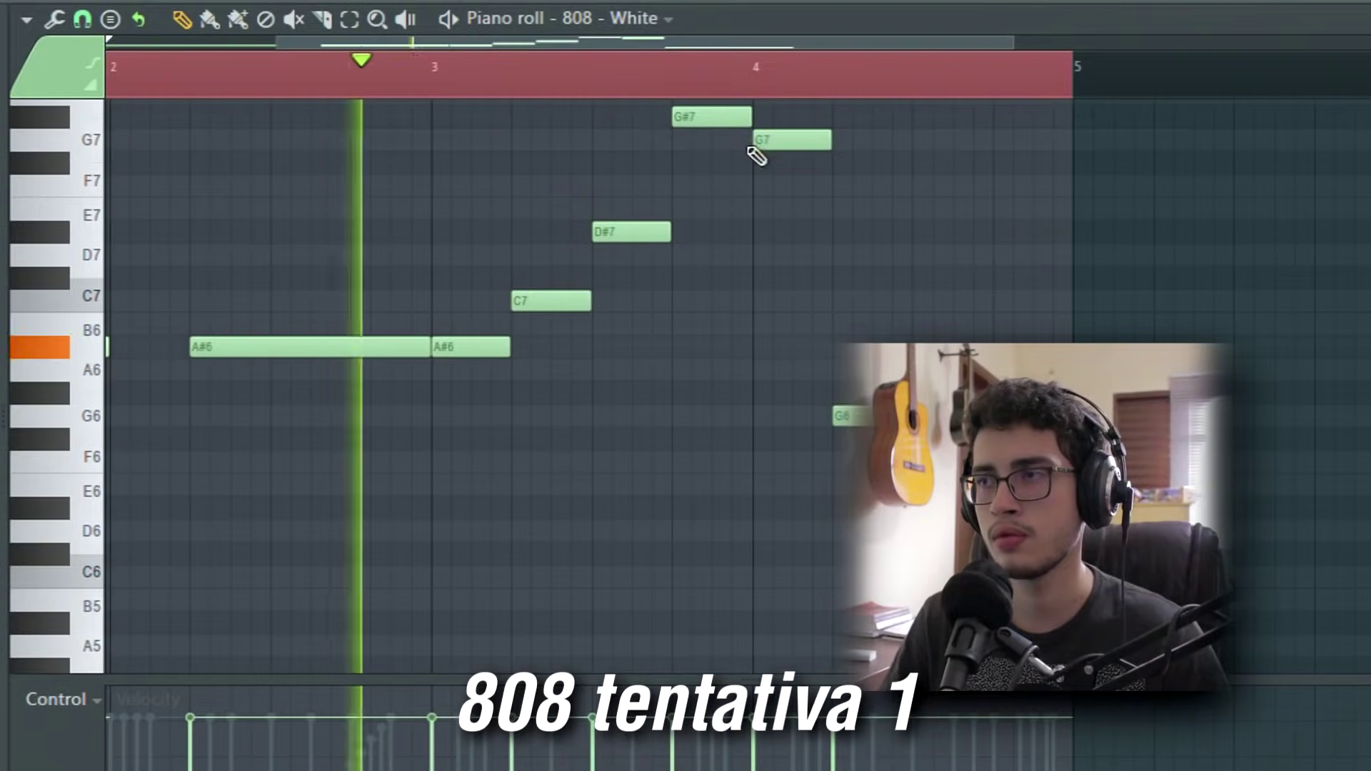
- Shorten the 808 - White A#5 note around bar 2 so that it ends where the F6 note starts
{"action": "scroll", "coordinate": [545, 110], "scroll_direction": "up", "scroll_amount": 1}
{"action": "scroll", "coordinate": [460, 86], "scroll_direction": "down", "scroll_amount": 2}
{"action": "scroll", "coordinate": [707, 84], "scroll_direction": "up", "scroll_amount": 2}
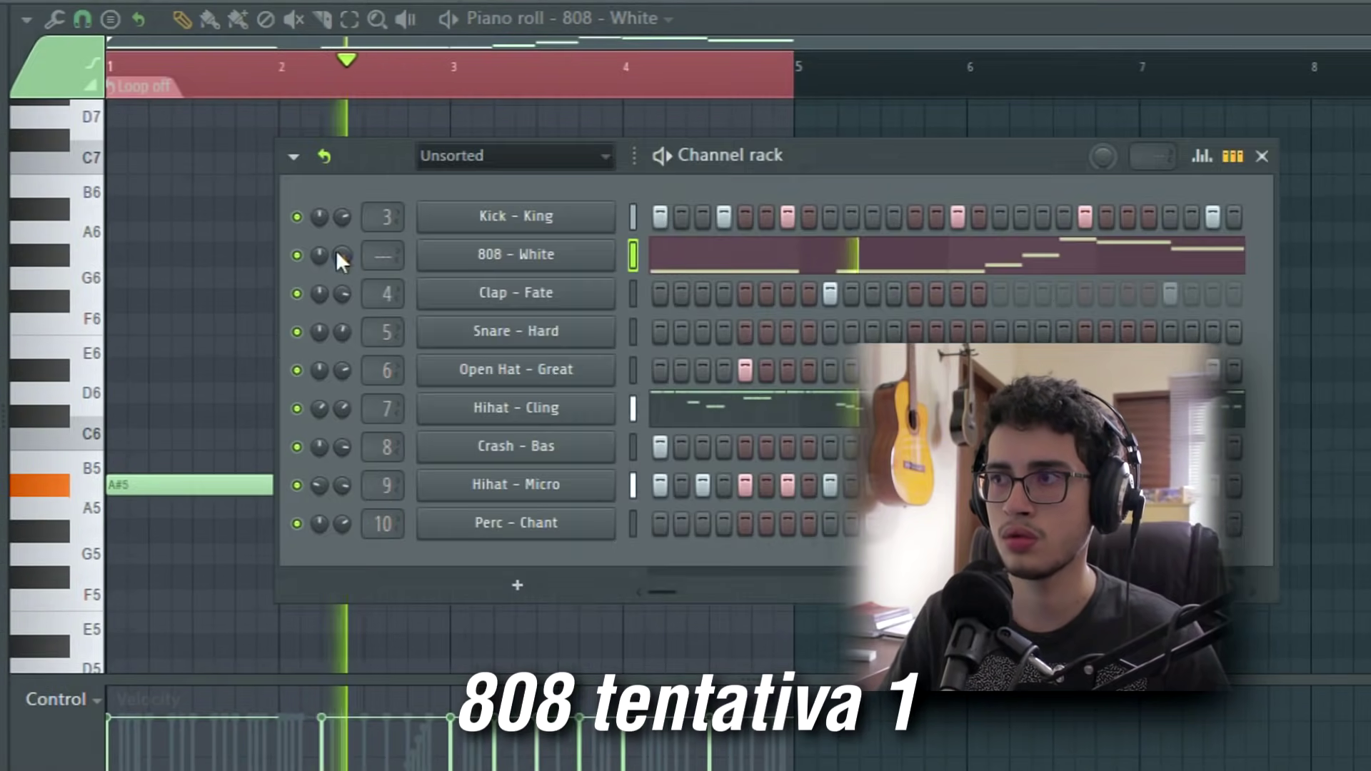
{"action": "key", "text": "F6"}
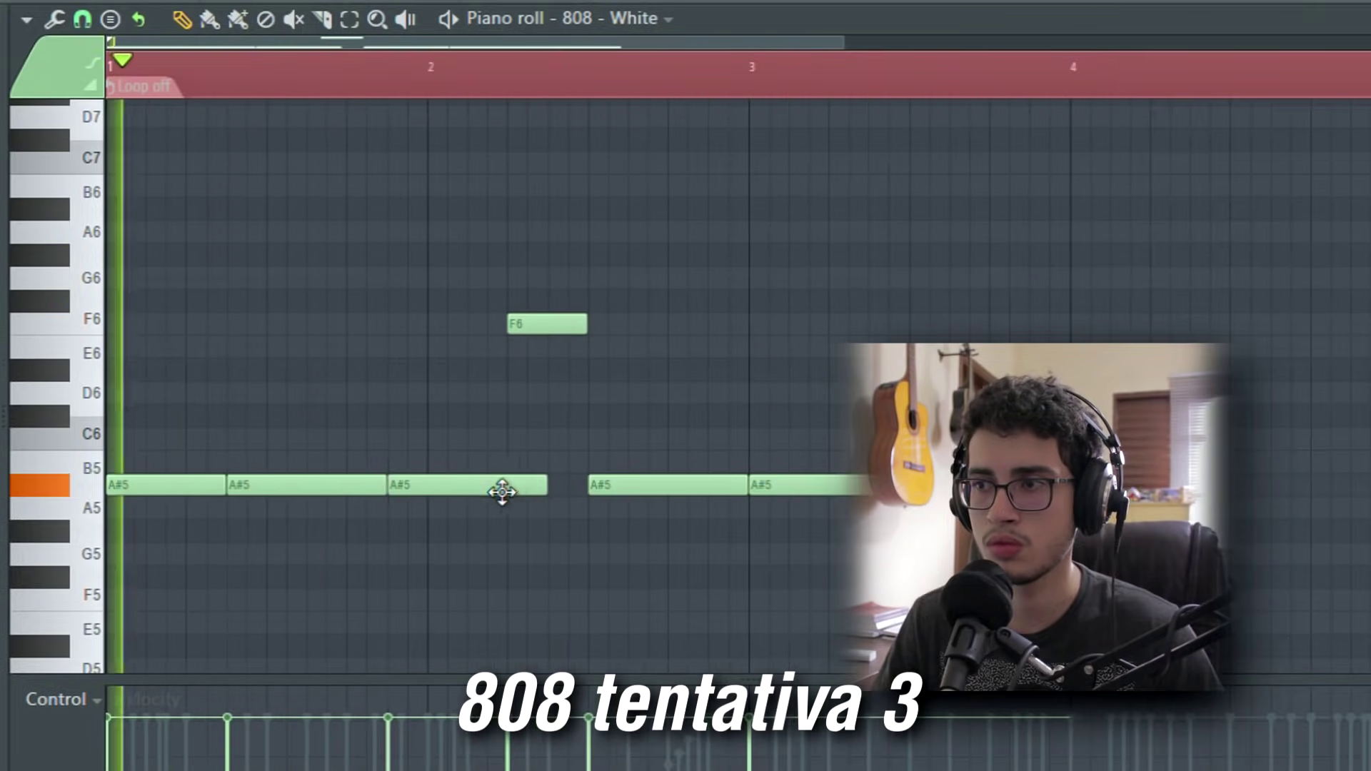
{"action": "left_click_drag", "start_coordinate": [537, 486], "coordinate": [503, 486]}
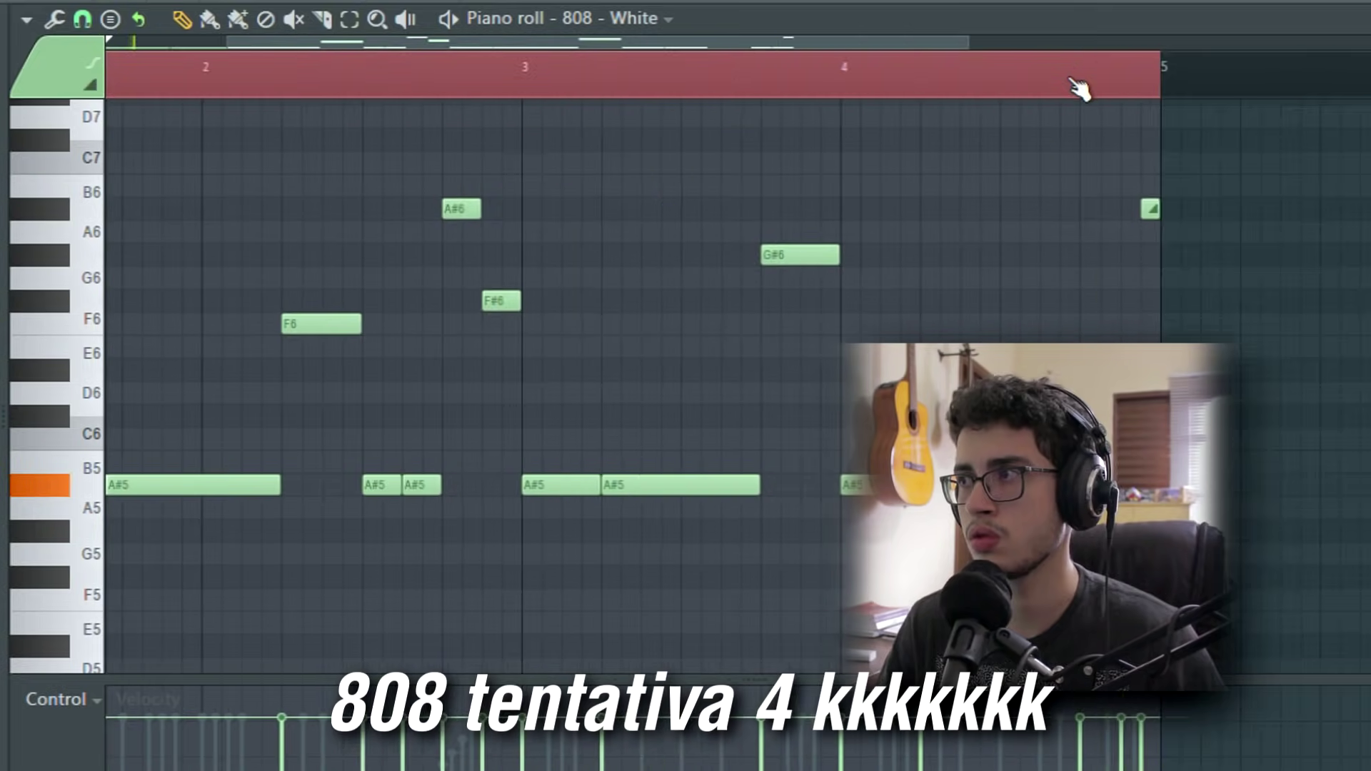
{"action": "scroll", "coordinate": [1079, 87], "scroll_direction": "down", "scroll_amount": 3}
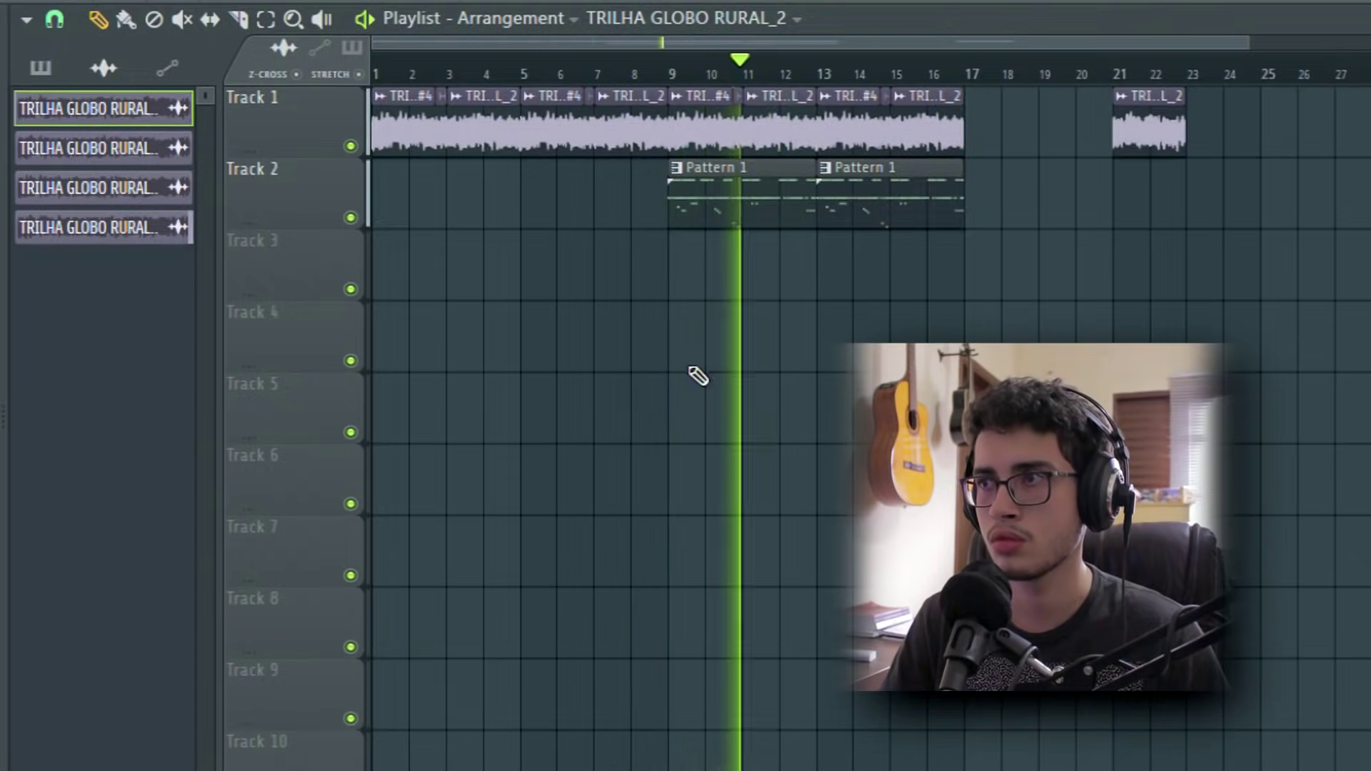
- Duplicate the sample and Pattern 1 clips of bars 13 to 17 into bars 17 to 21
{"action": "scroll", "coordinate": [957, 79], "scroll_direction": "down", "scroll_amount": 2}
{"action": "scroll", "coordinate": [833, 71], "scroll_direction": "up", "scroll_amount": 1}
{"action": "scroll", "coordinate": [827, 75], "scroll_direction": "down", "scroll_amount": 1}
{"action": "scroll", "coordinate": [821, 69], "scroll_direction": "up", "scroll_amount": 1}
{"action": "scroll", "coordinate": [821, 69], "scroll_direction": "down", "scroll_amount": 1}
{"action": "key", "text": "ctrl+b"}
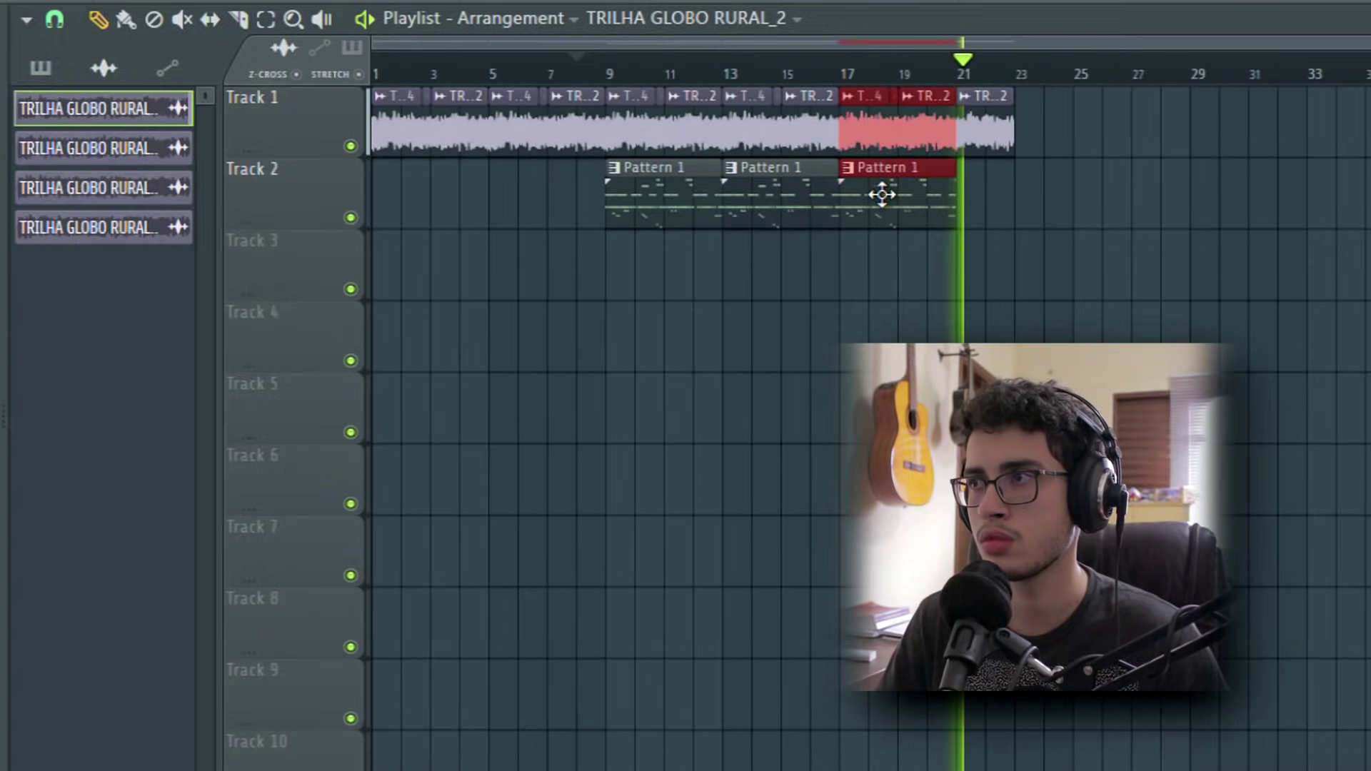
- Duplicate the last sample clips to extend Track 1 to bar 29, and place a Pattern 1 clip at bars 25 to 29
{"action": "scroll", "coordinate": [1041, 89], "scroll_direction": "down", "scroll_amount": 1}
{"action": "scroll", "coordinate": [1041, 85], "scroll_direction": "up", "scroll_amount": 1}
{"action": "scroll", "coordinate": [1039, 90], "scroll_direction": "down", "scroll_amount": 1}
{"action": "scroll", "coordinate": [1068, 82], "scroll_direction": "up", "scroll_amount": 2}
{"action": "left_click_drag", "start_coordinate": [1050, 89], "coordinate": [864, 138]}
{"action": "key", "text": "ctrl+b"}
{"action": "left_click_drag", "start_coordinate": [1072, 209], "coordinate": [1114, 191]}
{"action": "scroll", "coordinate": [1075, 82], "scroll_direction": "down", "scroll_amount": 2}
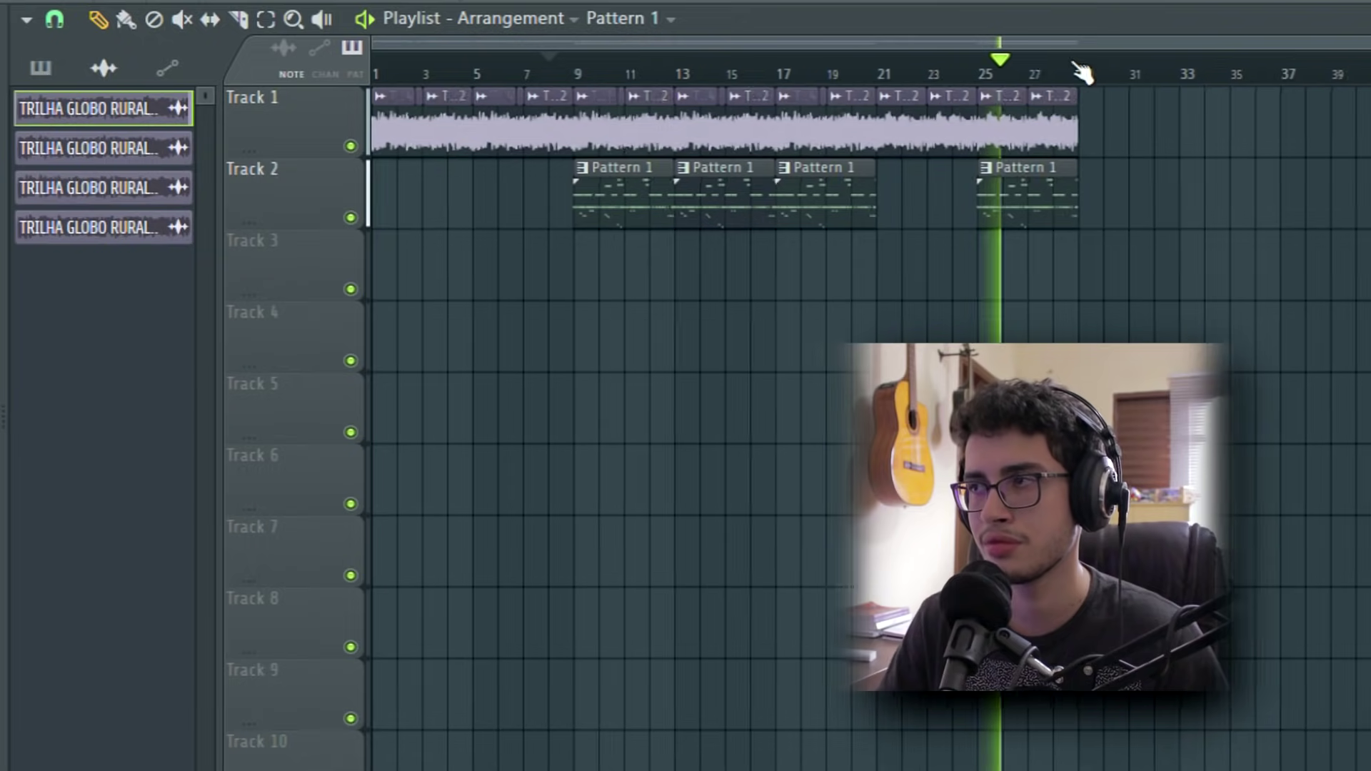
- Adjust the mixer level of the Kick - King track against the 808 - White track
{"action": "scroll", "coordinate": [1082, 71], "scroll_direction": "up", "scroll_amount": 1}
{"action": "key", "text": "F9"}
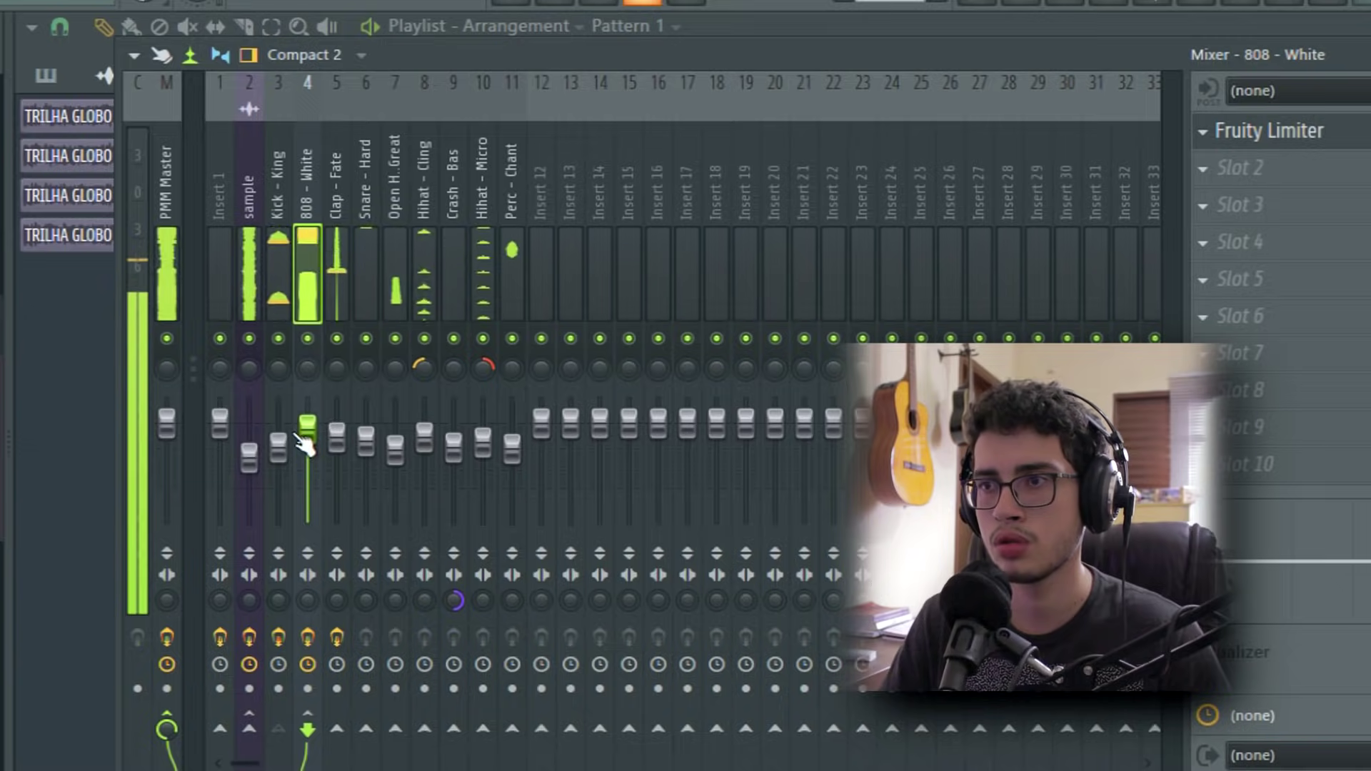
{"action": "left_click", "coordinate": [278, 452]}
{"action": "left_click", "coordinate": [300, 455]}
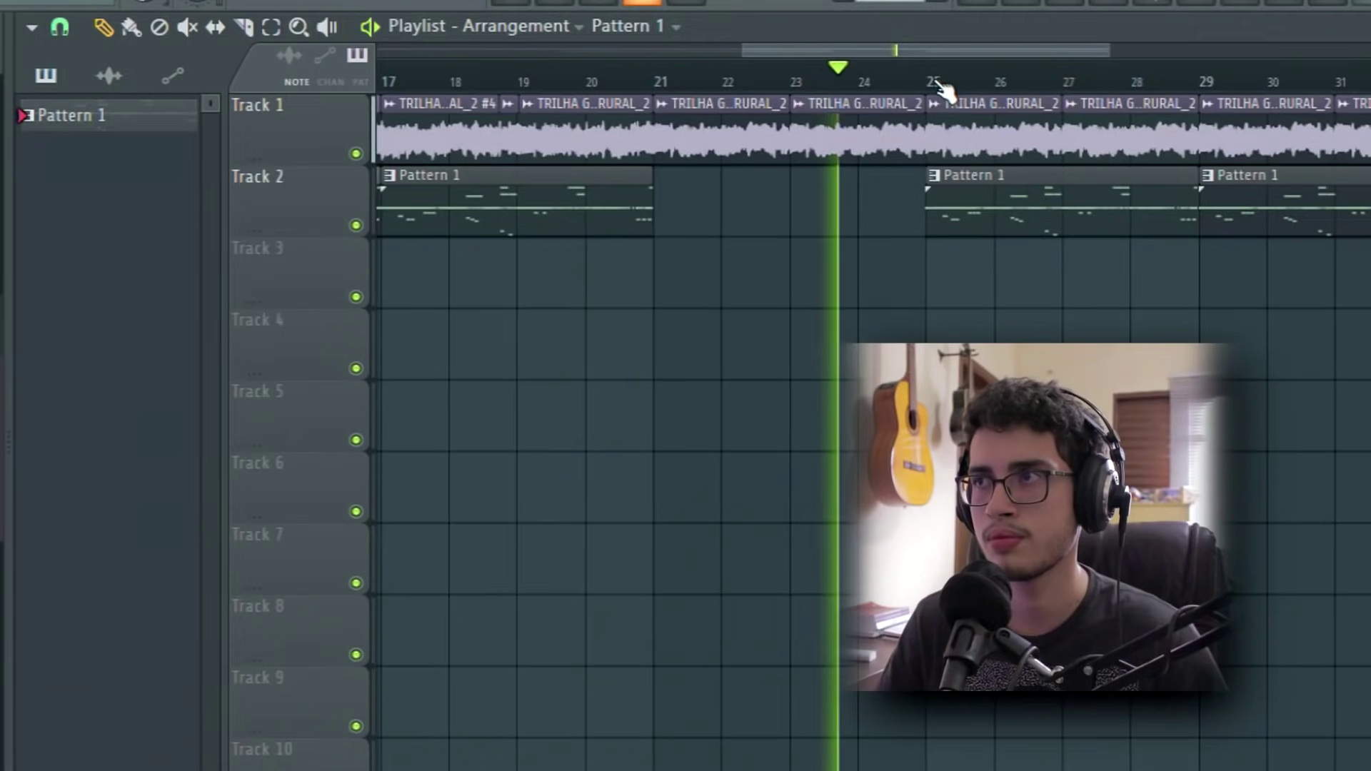
- Review the arrangement during playback, checking where the sample, drum and 808 clips enter and drop out along the timeline
{"action": "scroll", "coordinate": [941, 89], "scroll_direction": "down", "scroll_amount": 2}
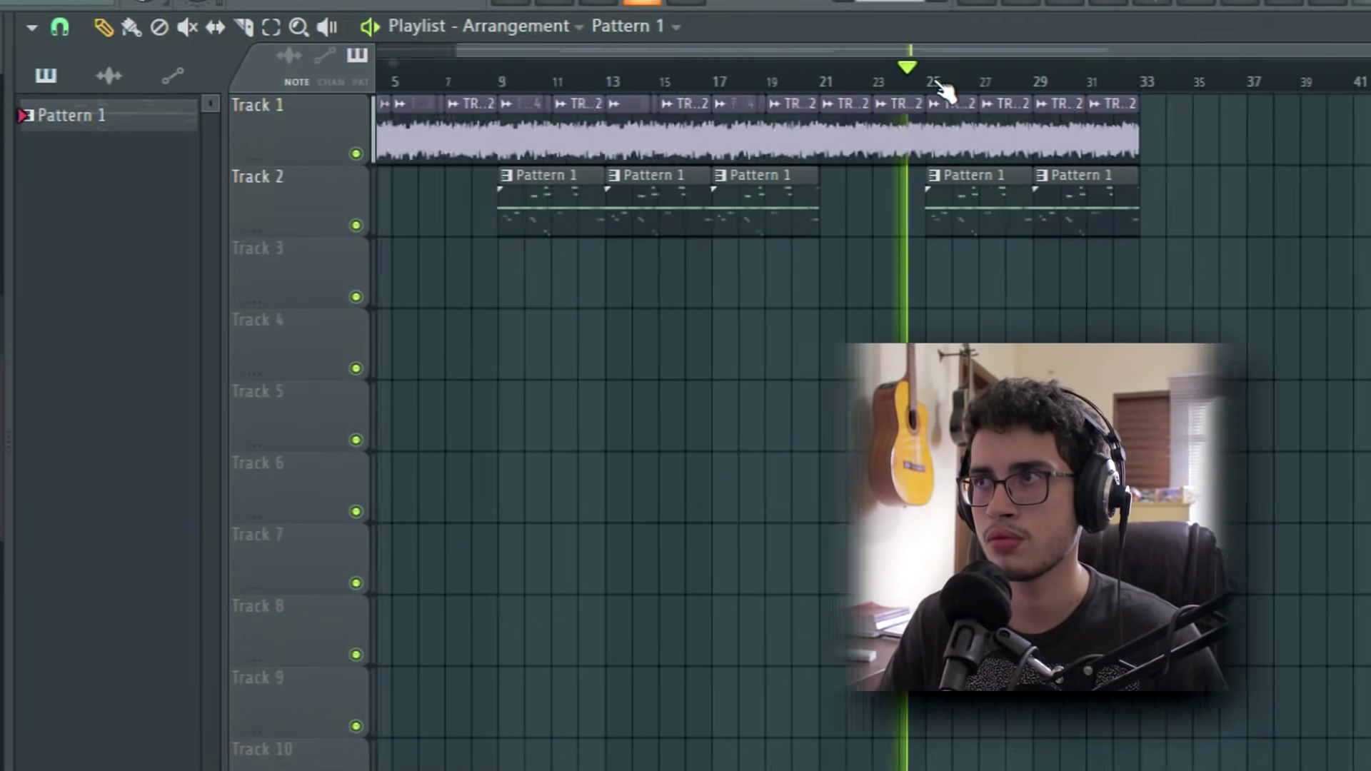
{"action": "scroll", "coordinate": [975, 88], "scroll_direction": "up", "scroll_amount": 1}
{"action": "scroll", "coordinate": [978, 87], "scroll_direction": "down", "scroll_amount": 2}
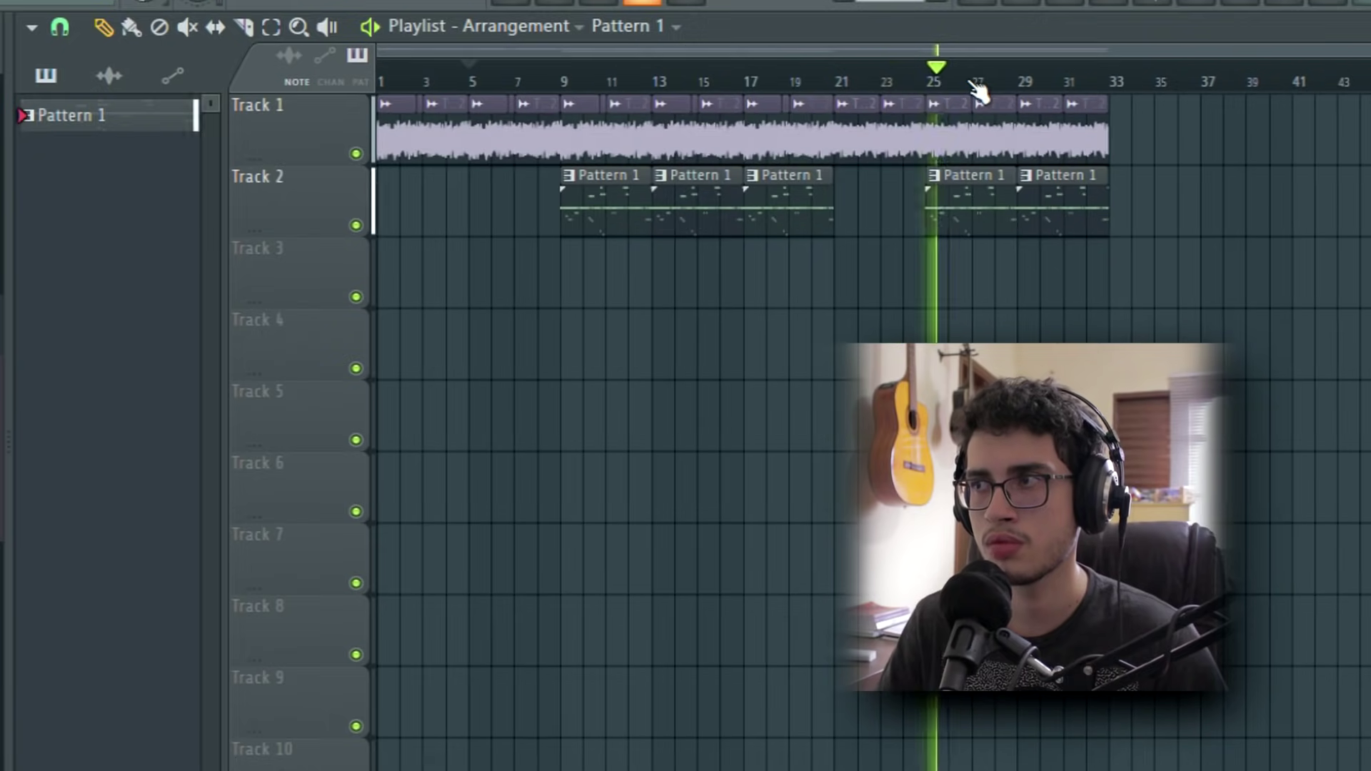
{"action": "scroll", "coordinate": [979, 87], "scroll_direction": "up", "scroll_amount": 2}
{"action": "left_click", "coordinate": [1120, 5]}
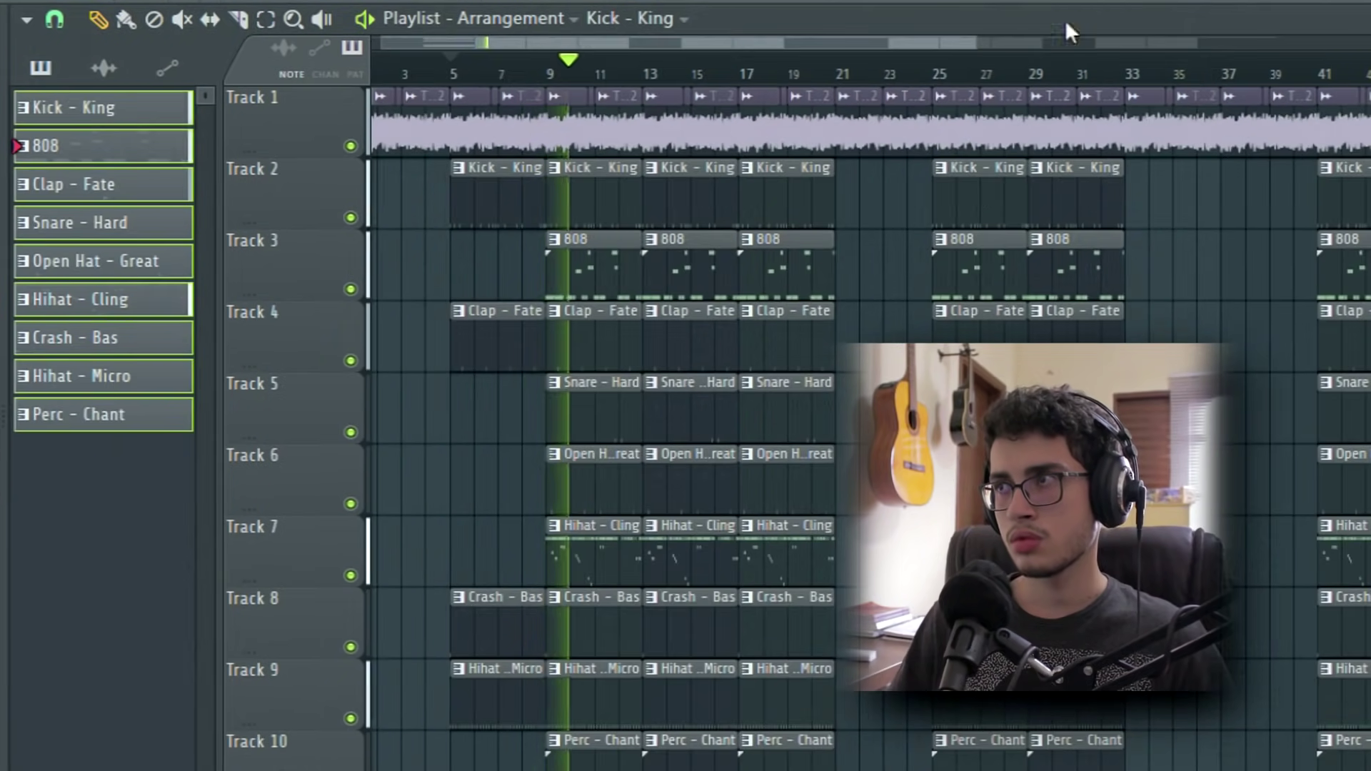
{"action": "left_click", "coordinate": [1141, 2]}
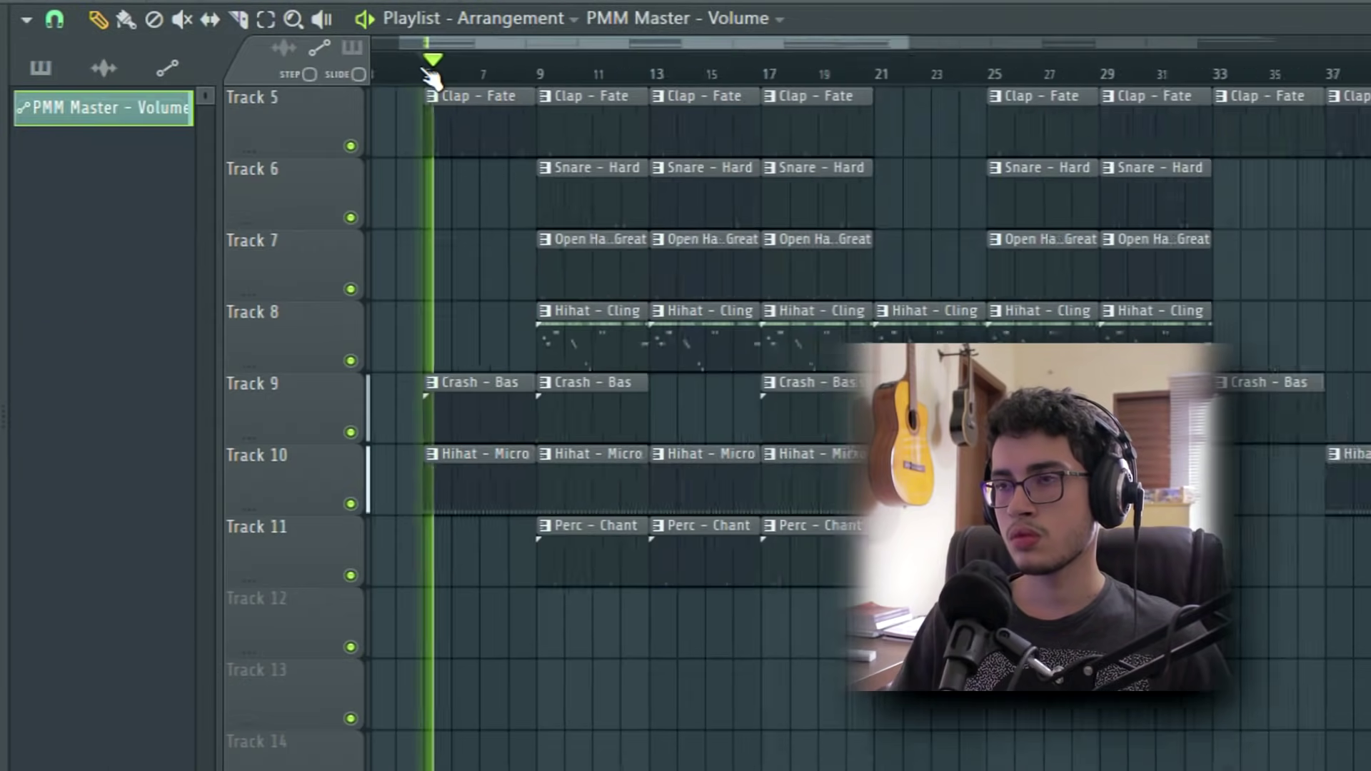
{"action": "scroll", "coordinate": [443, 70], "scroll_direction": "up", "scroll_amount": 3}
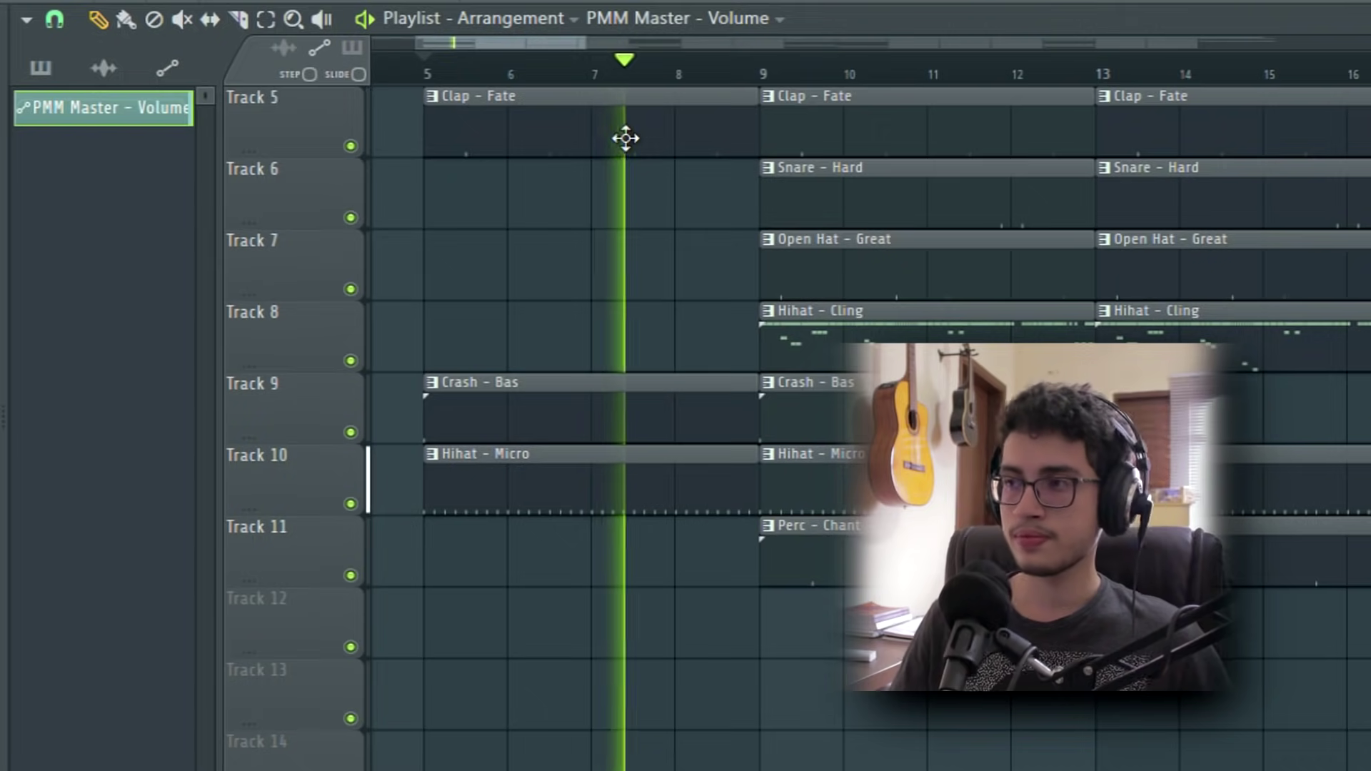
{"action": "scroll", "coordinate": [624, 138], "scroll_direction": "up", "scroll_amount": 4}
{"action": "scroll", "coordinate": [686, 79], "scroll_direction": "down", "scroll_amount": 2}
{"action": "scroll", "coordinate": [727, 73], "scroll_direction": "up", "scroll_amount": 3}
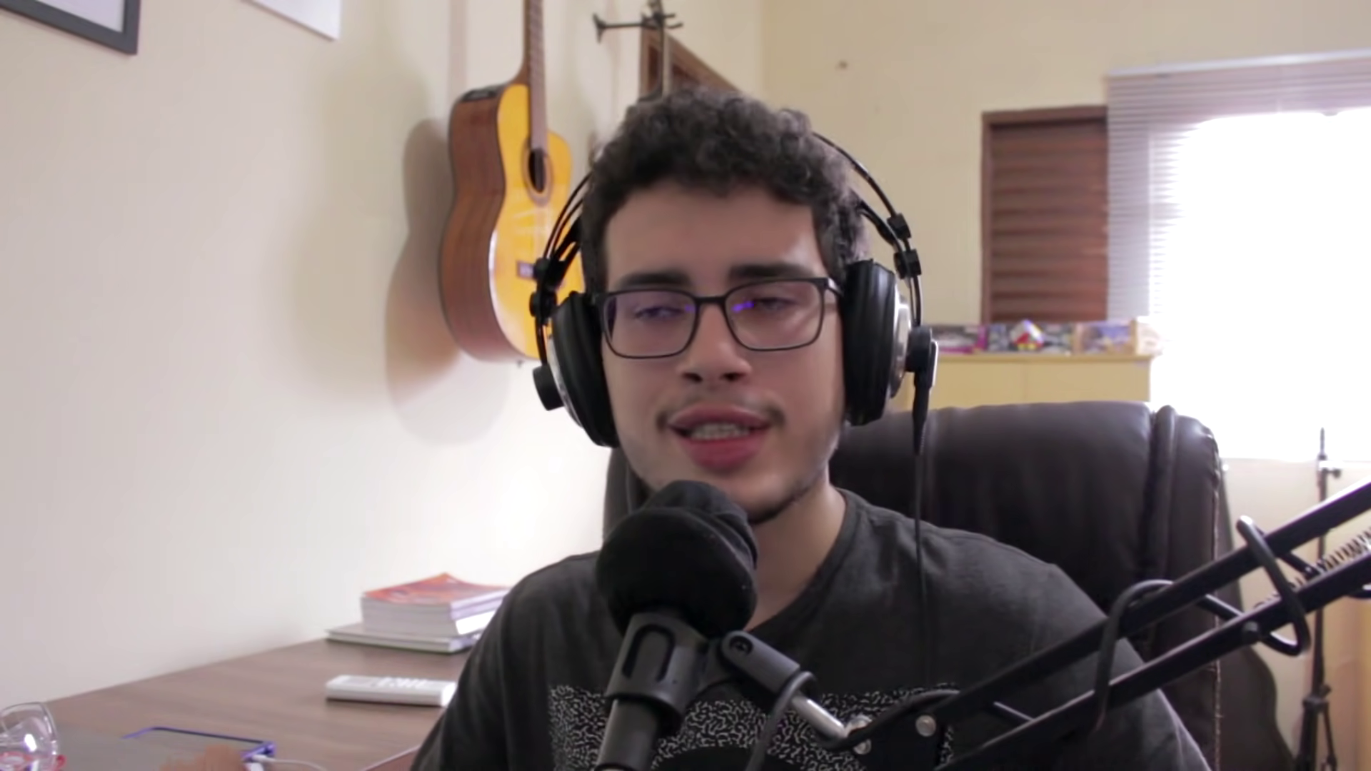